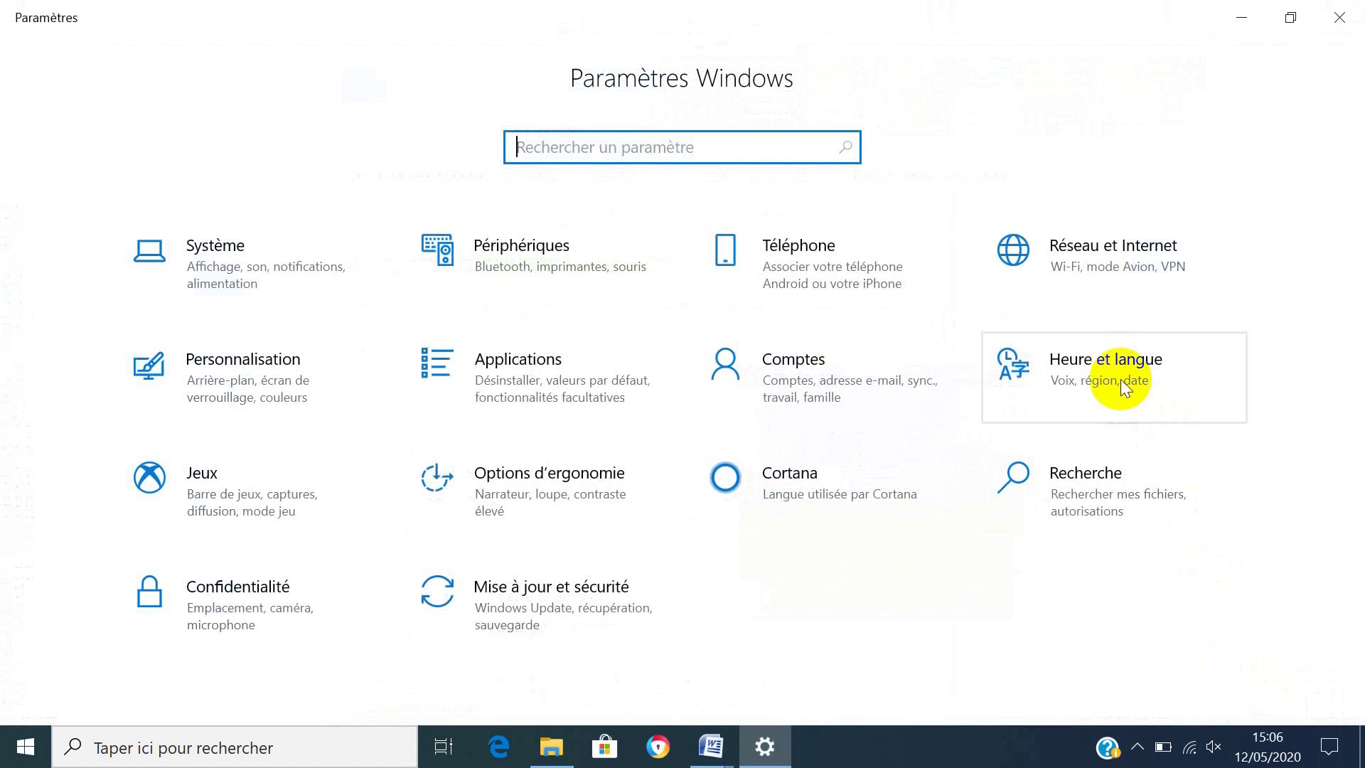
Open the Windows language settings under Heure et langue and go to the preferred languages section.
click(1120, 378)
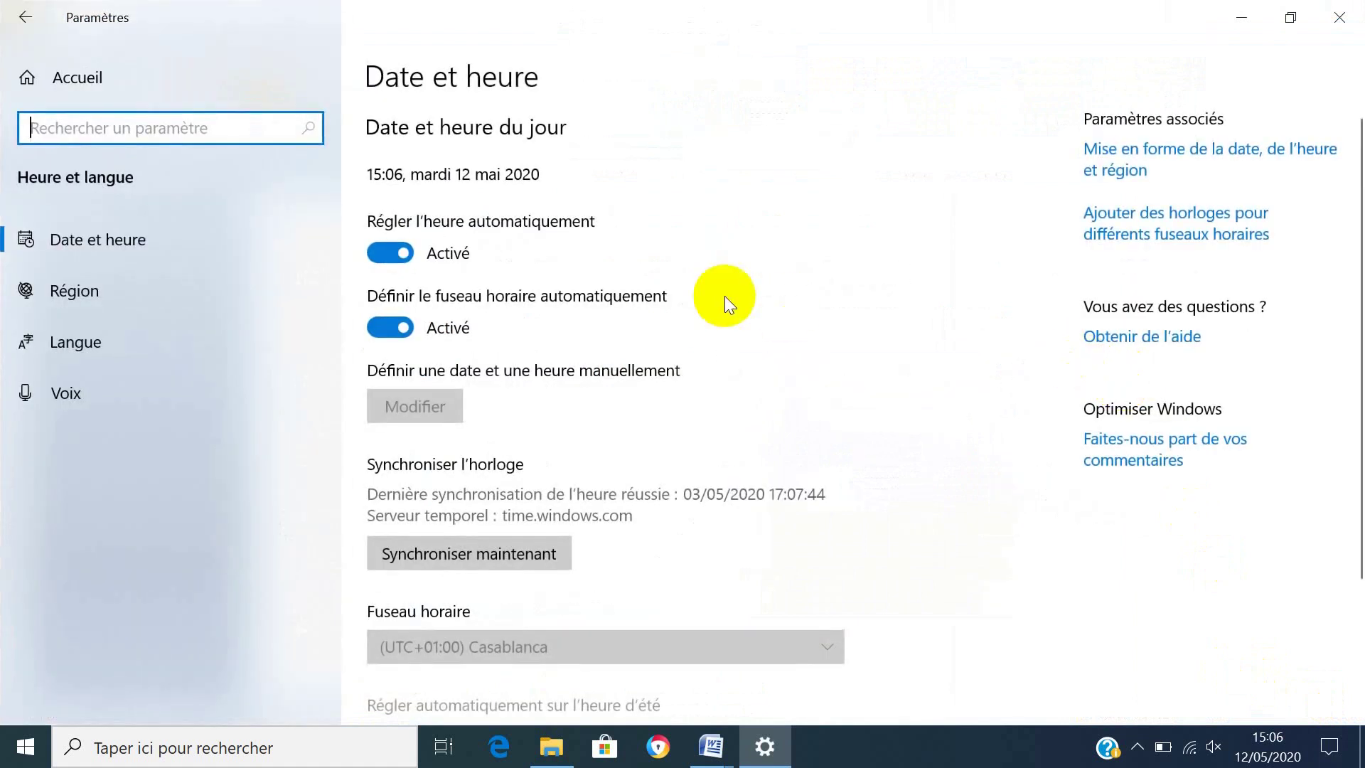
click(79, 344)
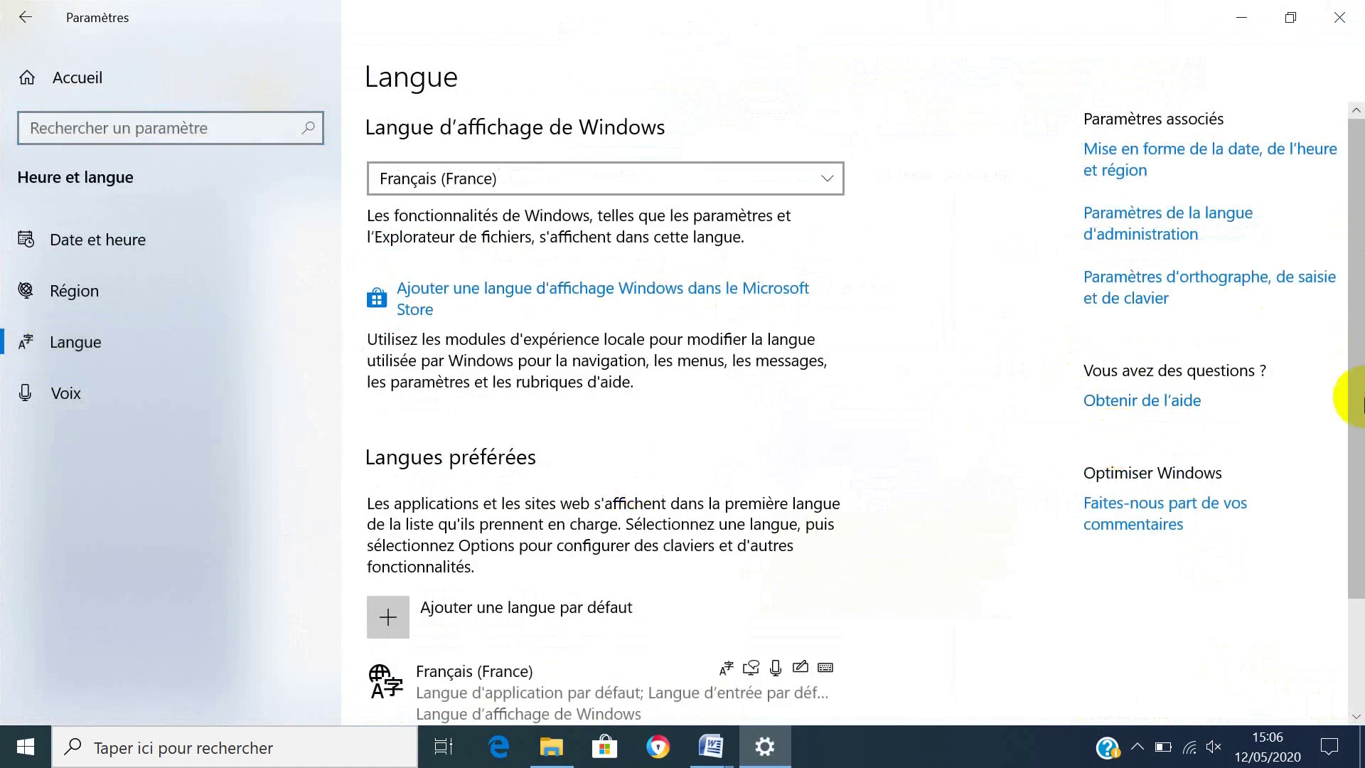
drag(1354, 268, 1354, 472)
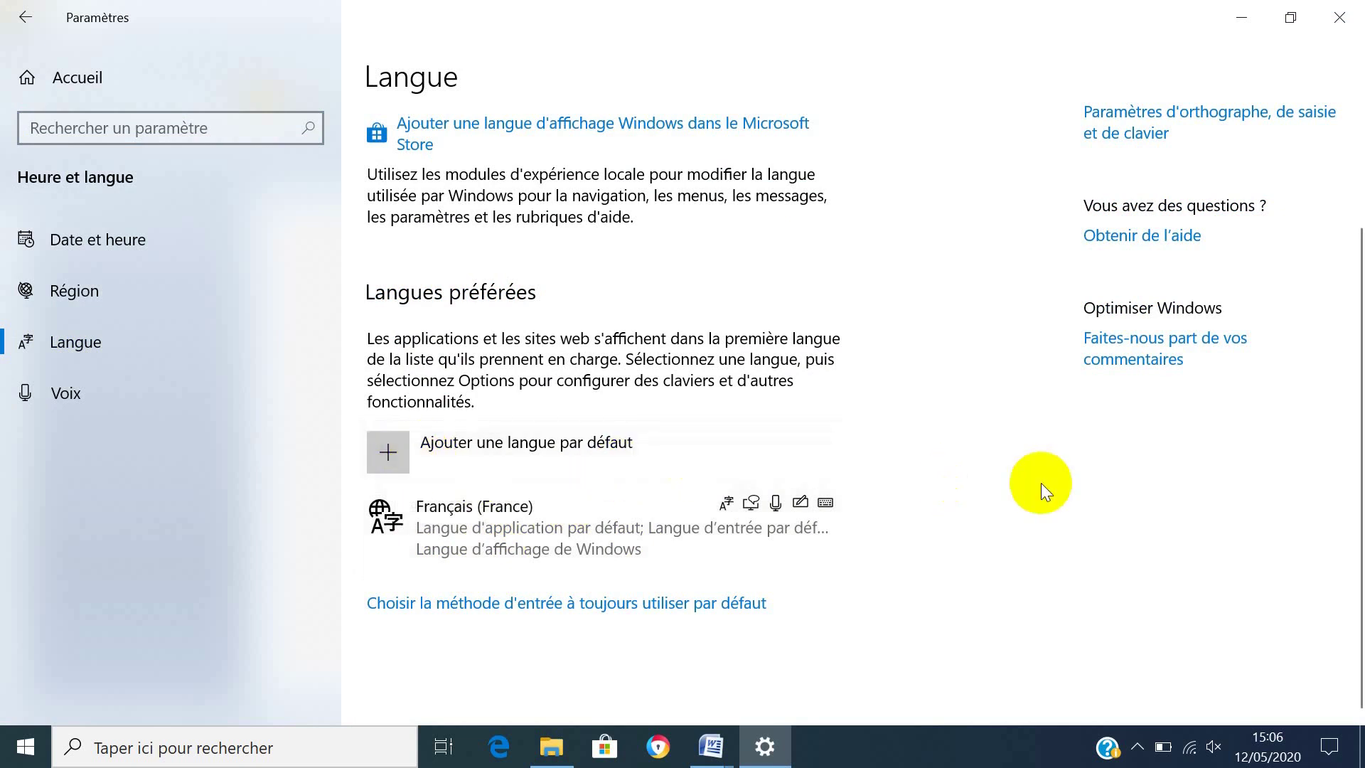
Add Arabe (Maroc) to the preferred languages and install its language pack.
click(390, 459)
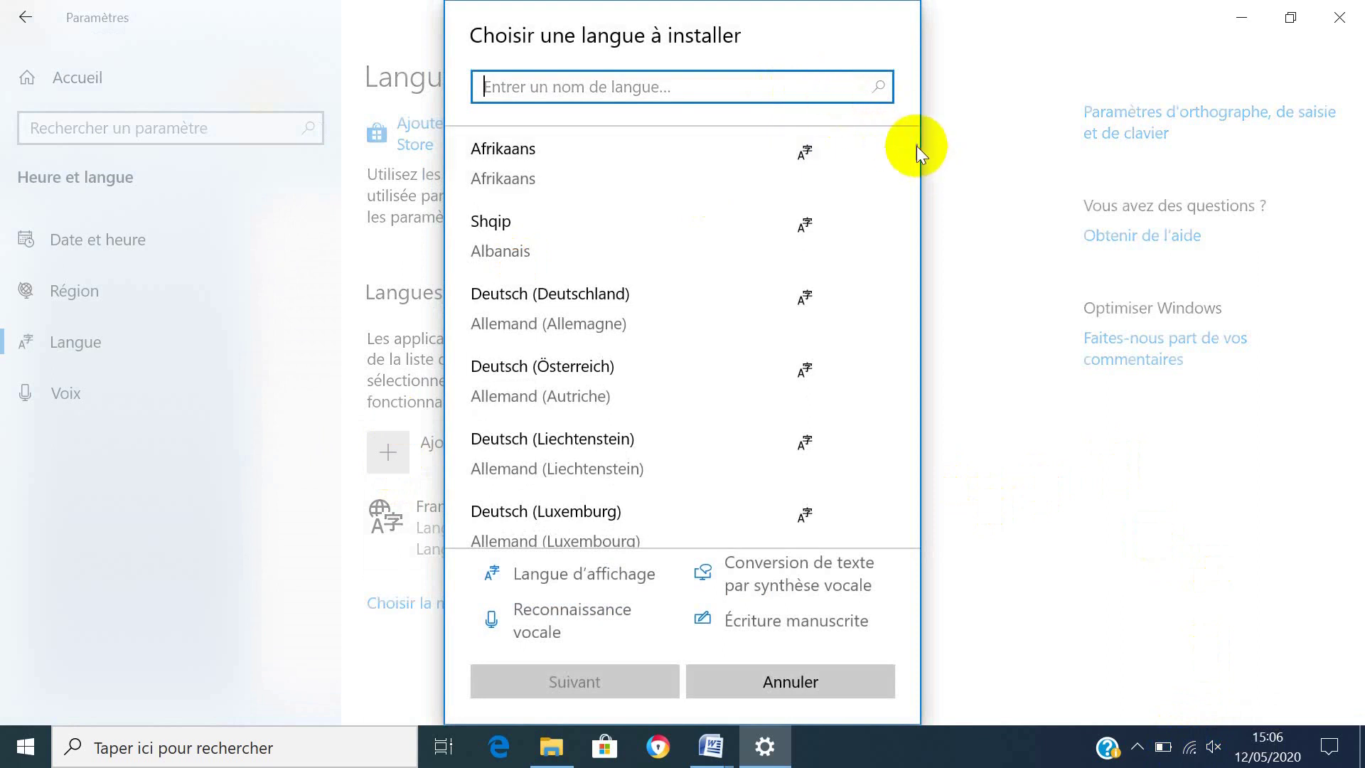
mouse_move(916, 150)
drag(915, 150, 919, 205)
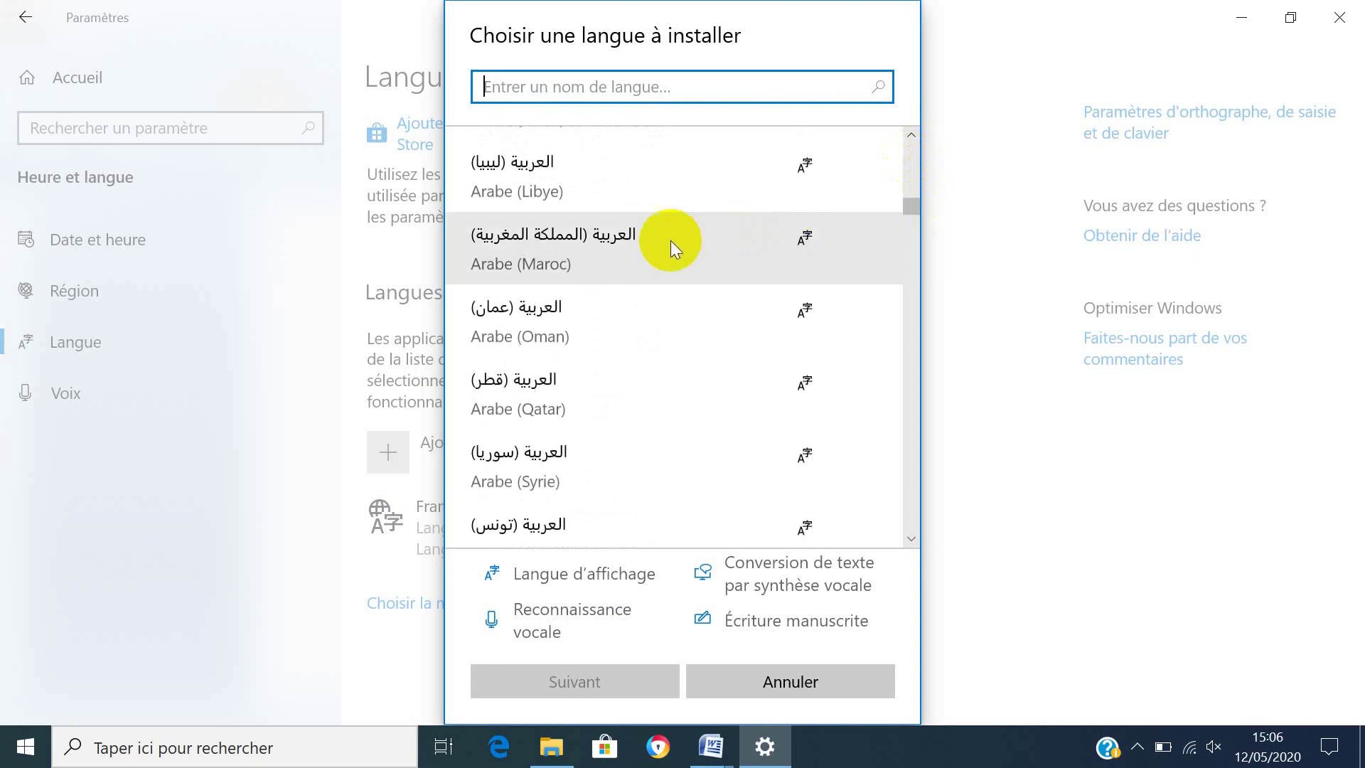
click(625, 250)
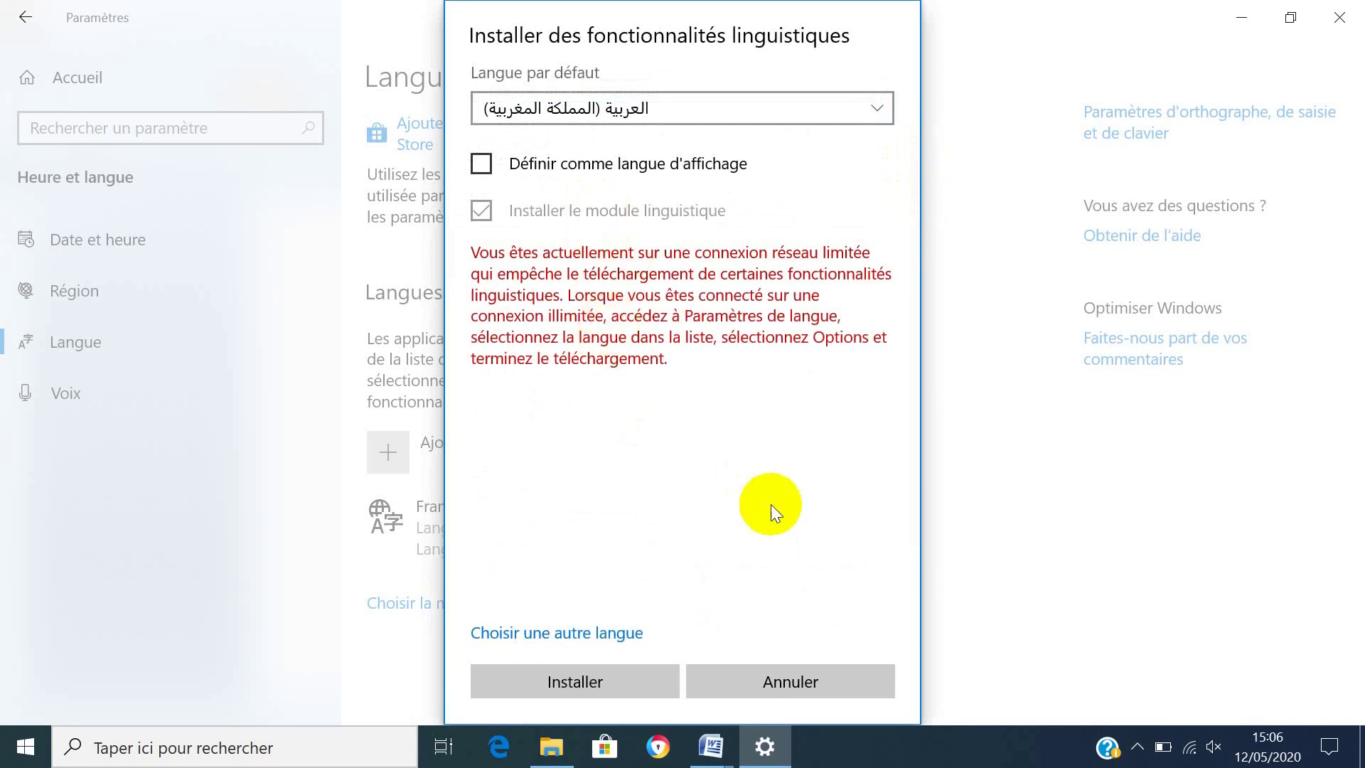
click(604, 684)
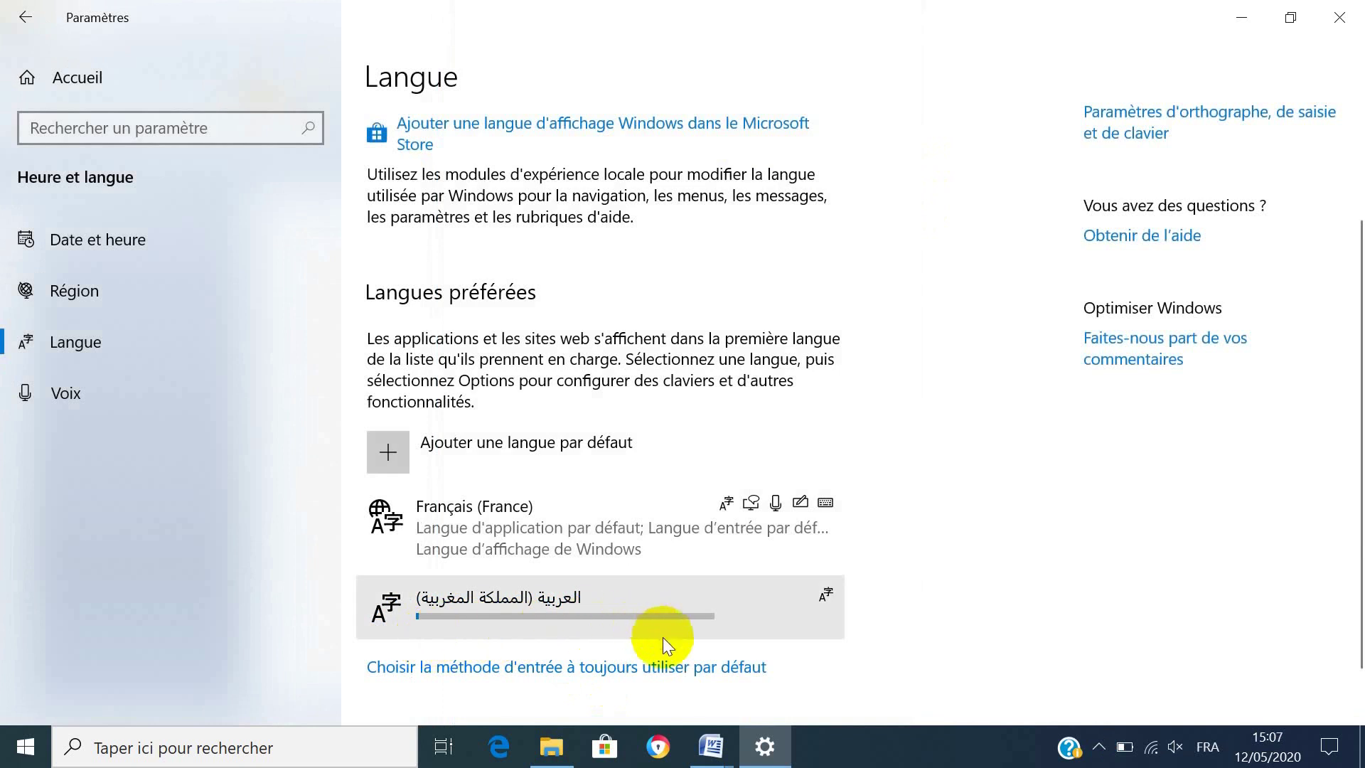
mouse_move(760, 752)
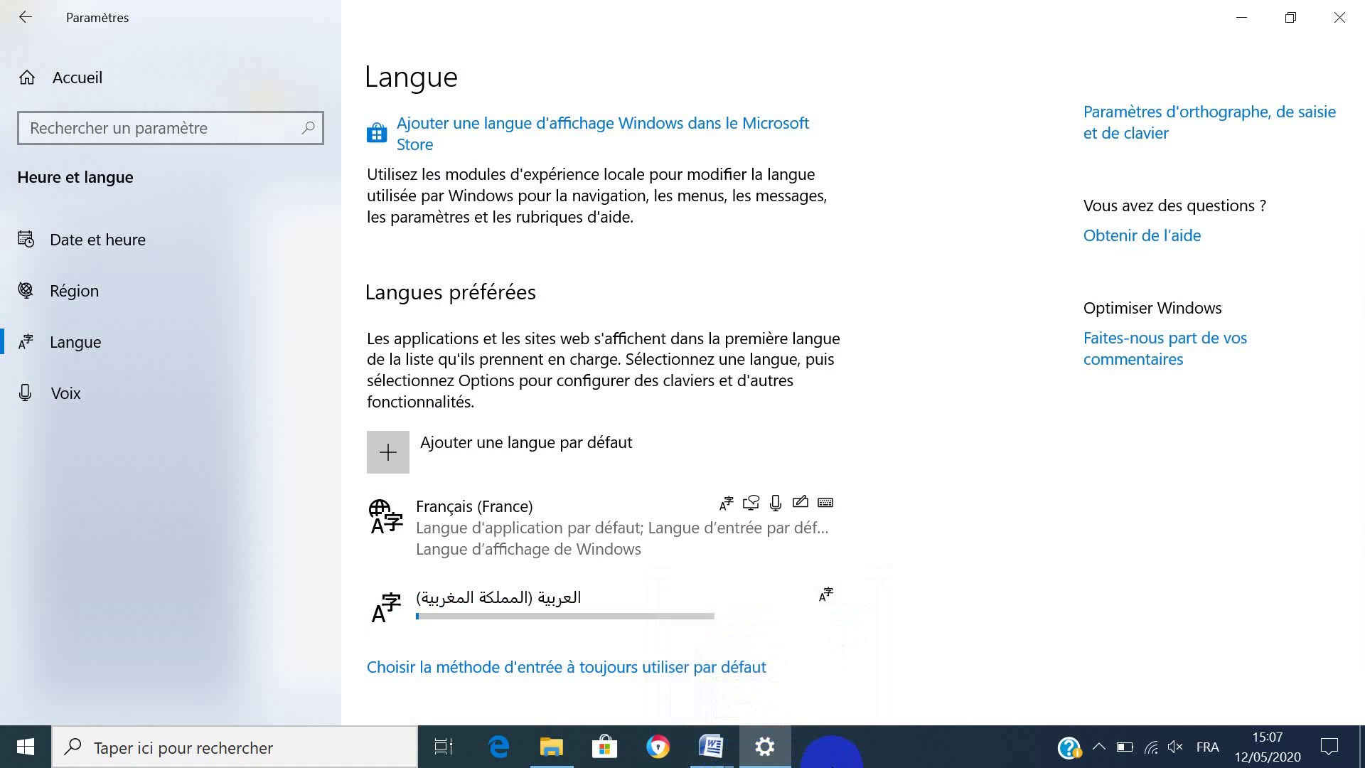
click(832, 752)
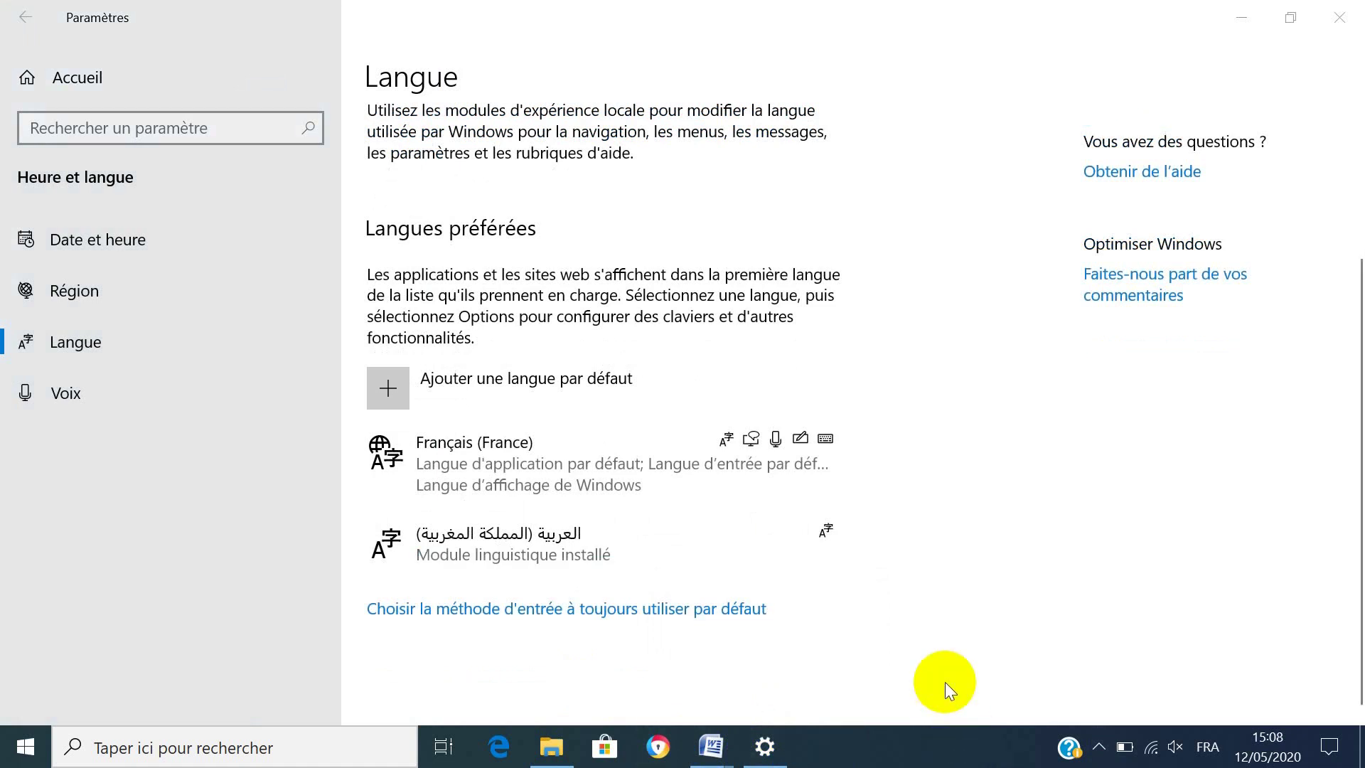
Display the list of available keyboard input languages and check that Arabe (Maroc) is offered.
click(1206, 756)
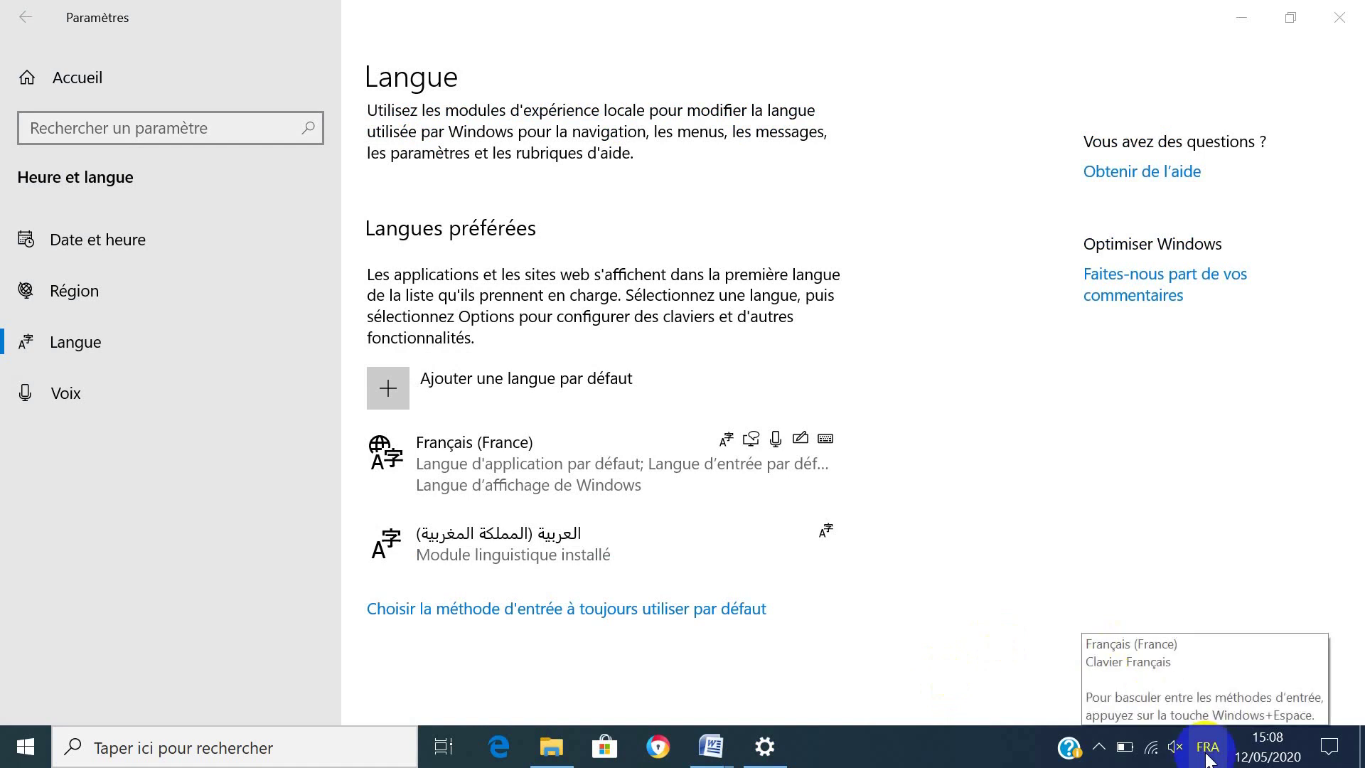
click(1206, 756)
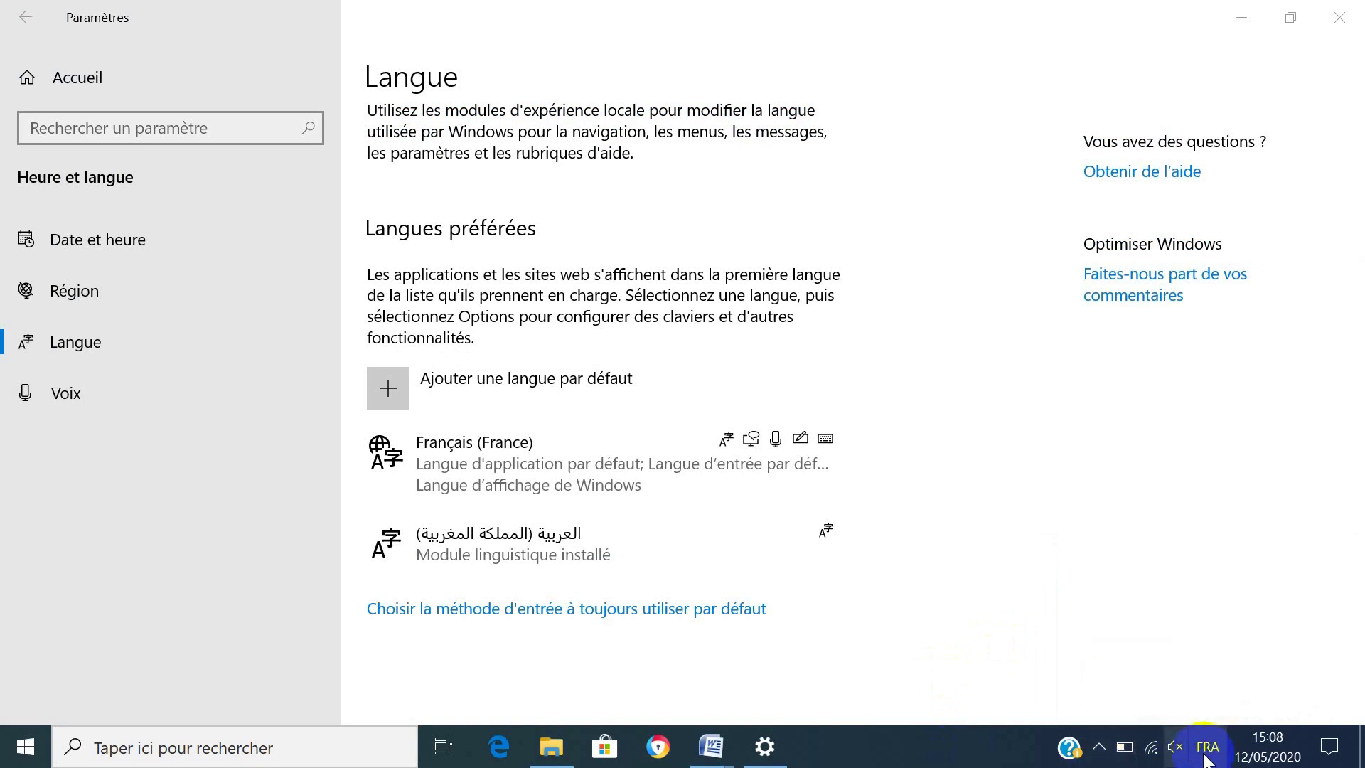
click(1216, 752)
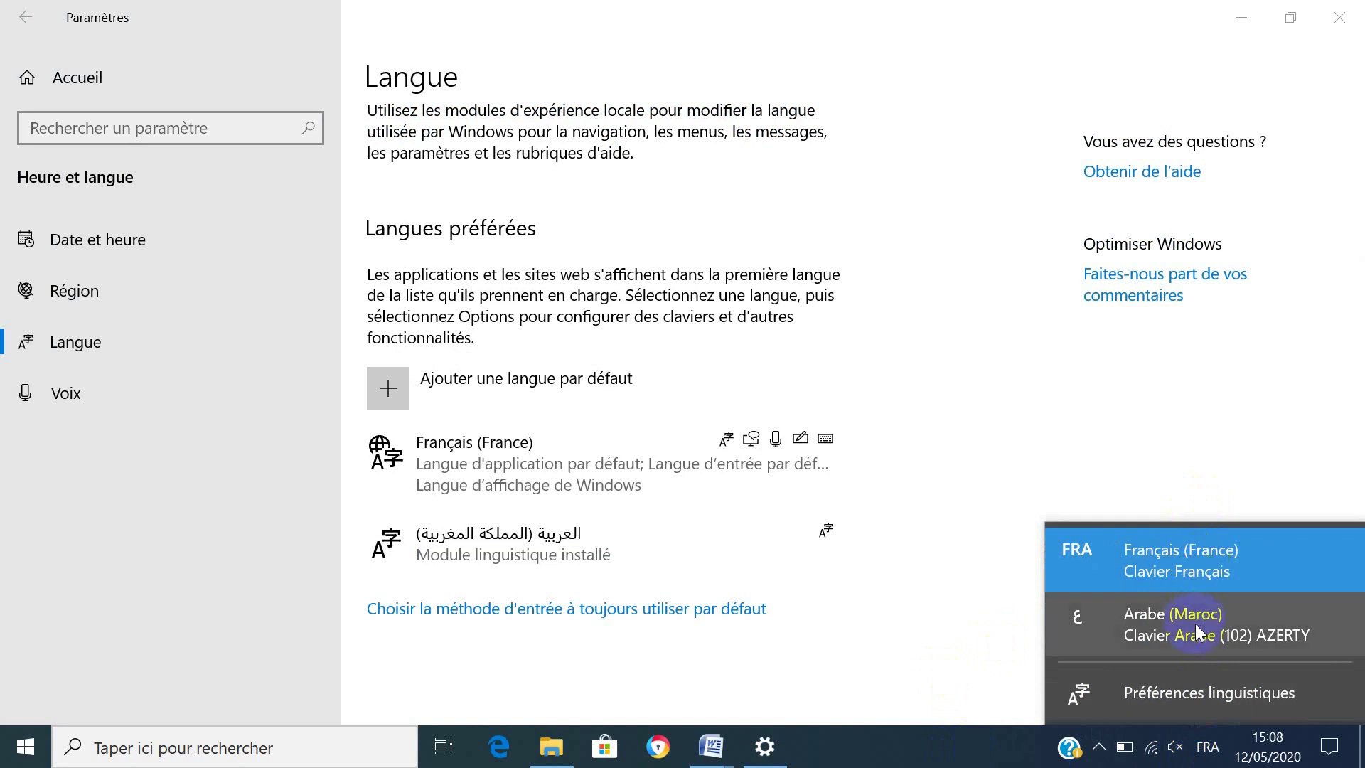
Close the Windows settings and switch to the Word document "lecture".
click(1341, 21)
click(1342, 27)
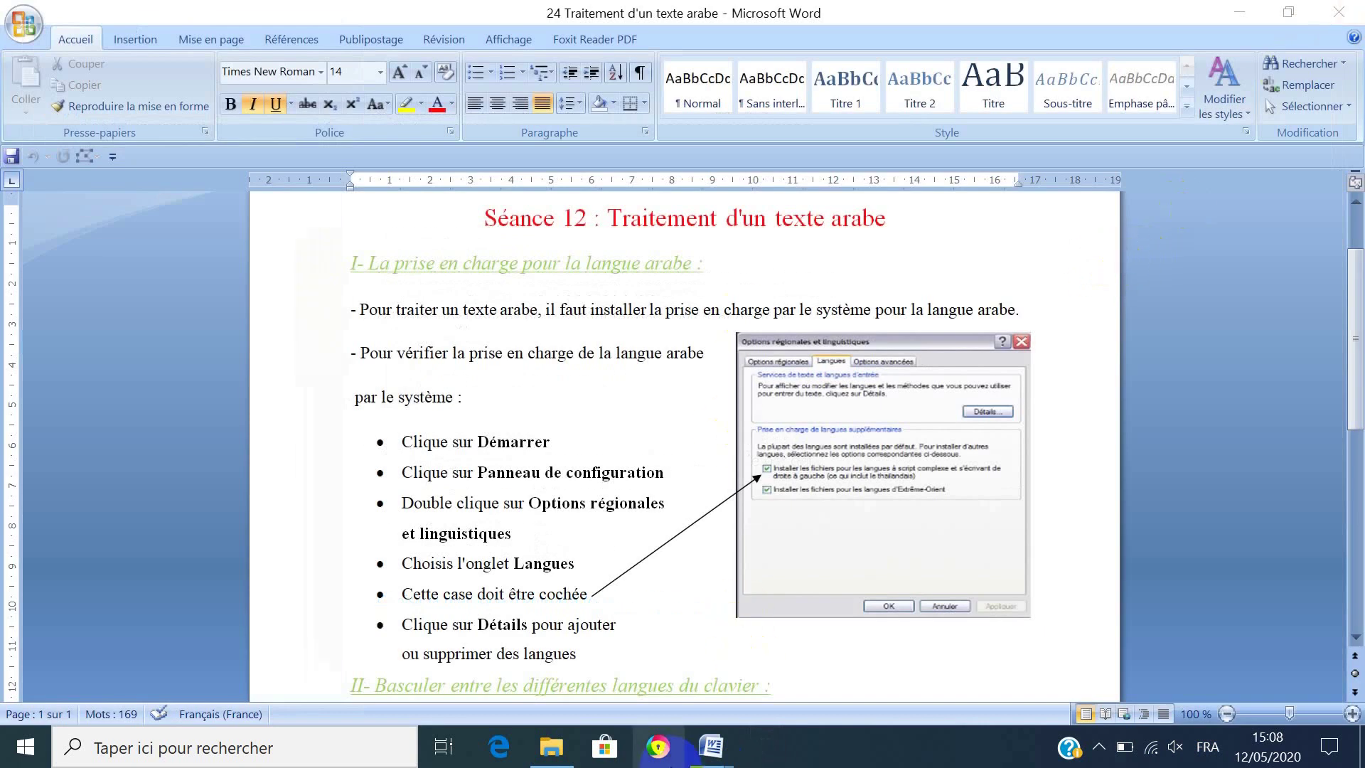
mouse_move(710, 746)
click(627, 684)
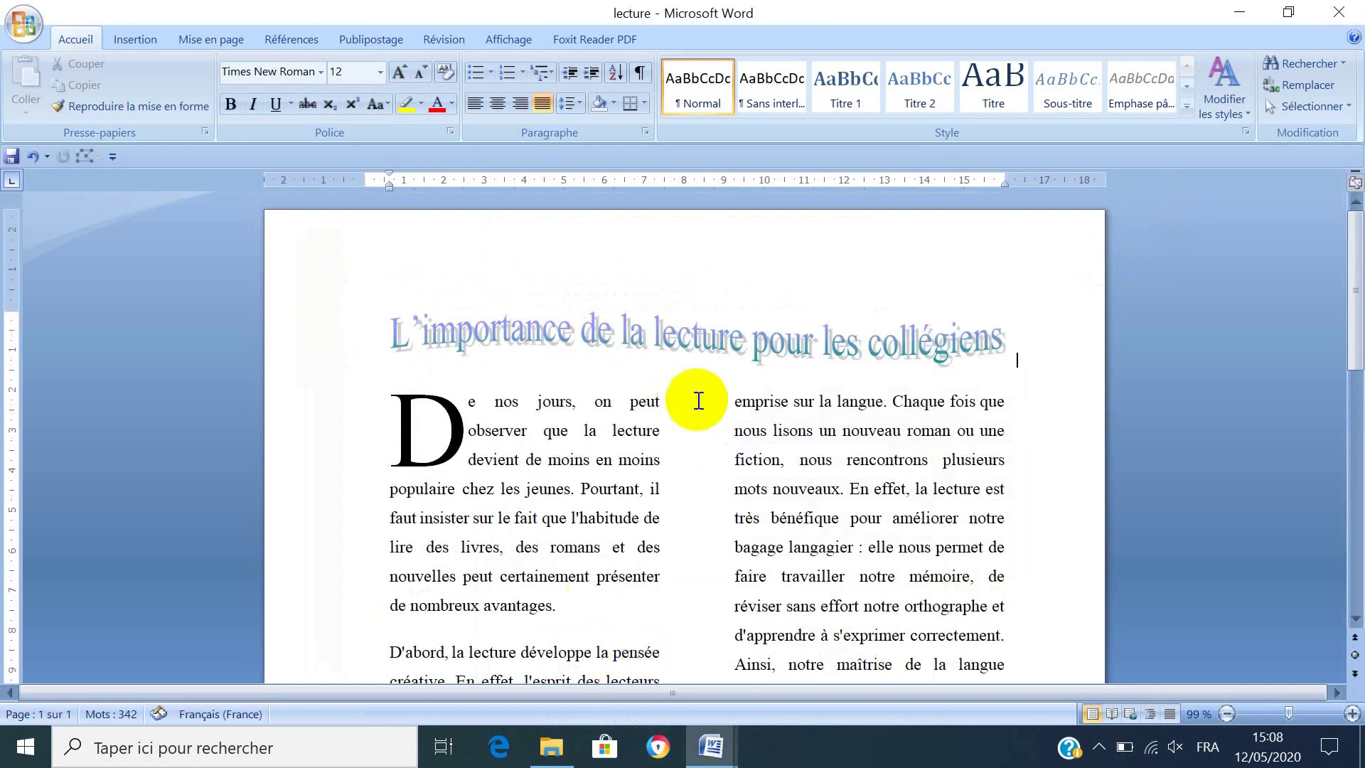
Enter the test text "hzszf" with the French keyboard below the title and erase it again.
text(hzszf)
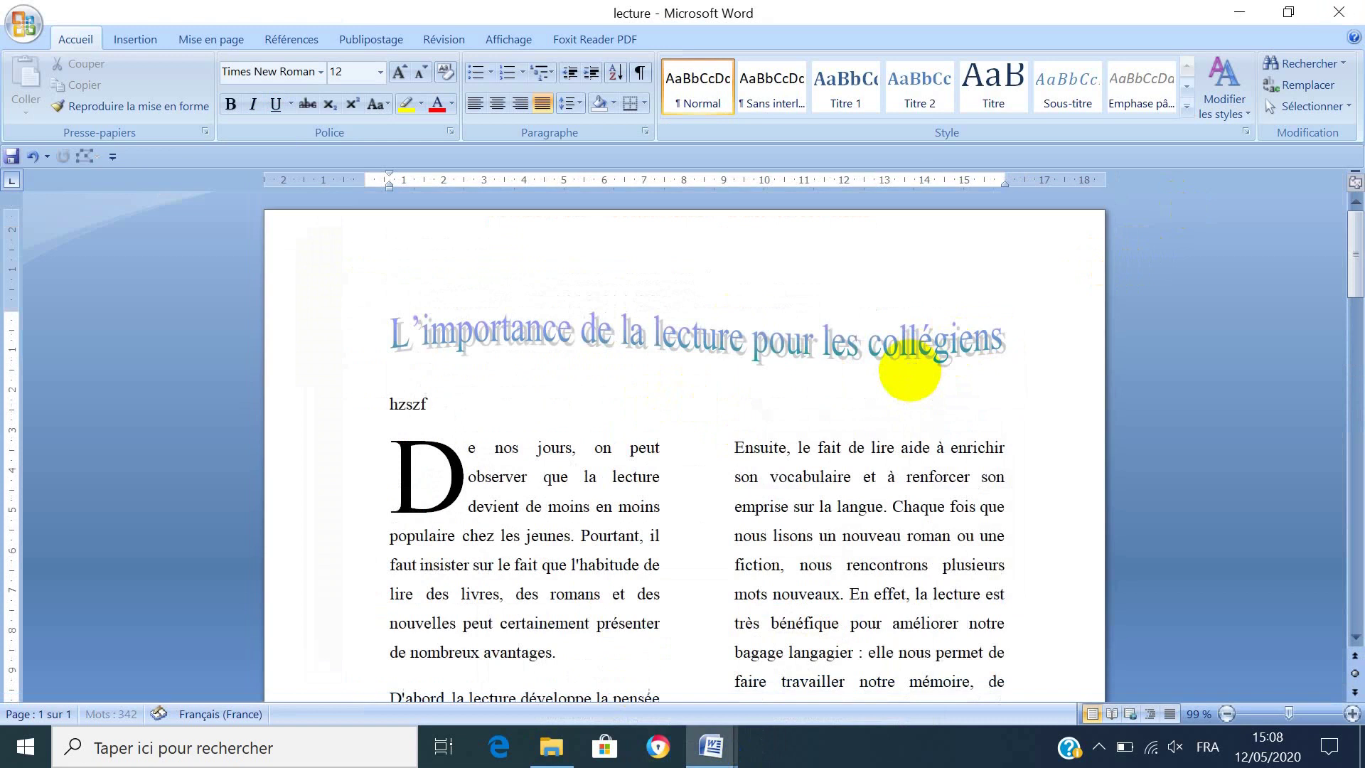
key(BackSpace)
key(BackSpace)
key(BackSpace)
key(BackSpace)
Switch the keyboard to Arabe (Maroc) and enter "تسابسبصنستصغصت" on a new line below the title.
click(1202, 748)
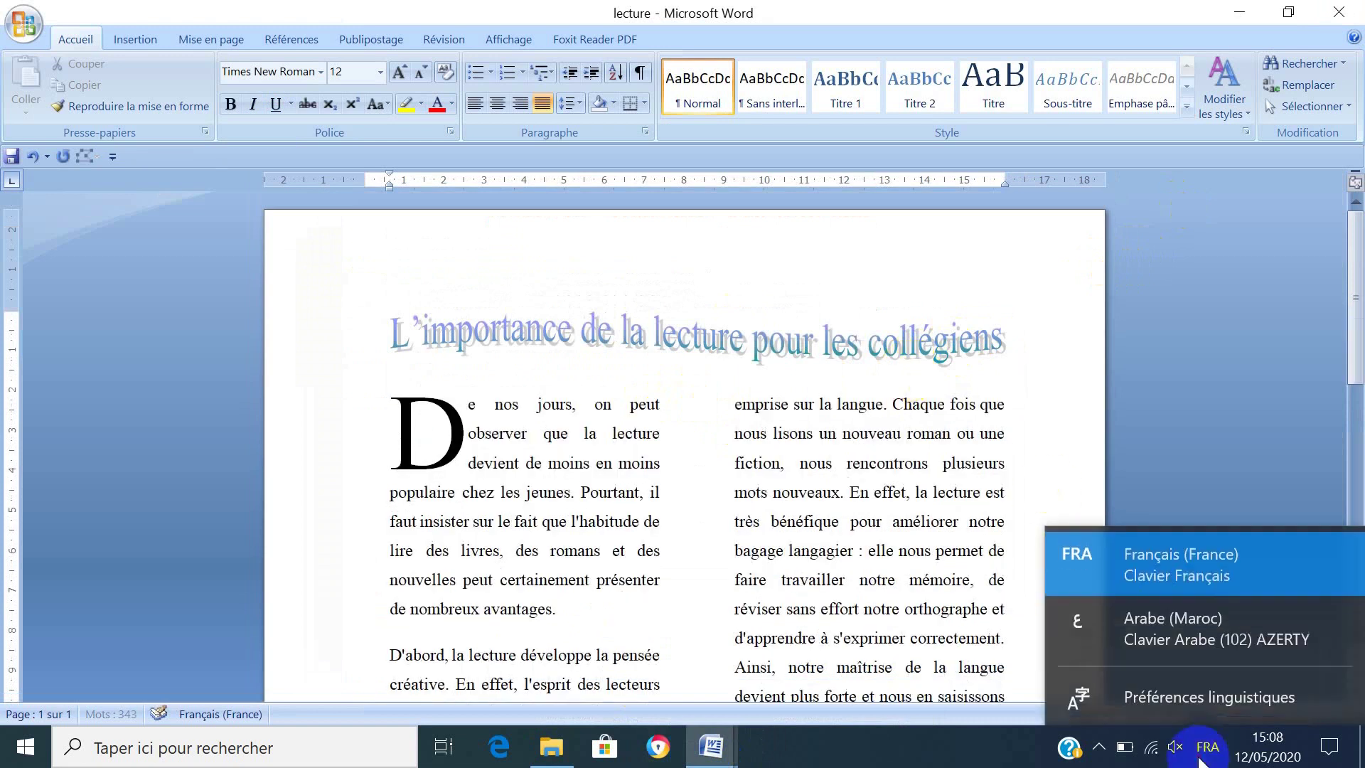
click(1203, 630)
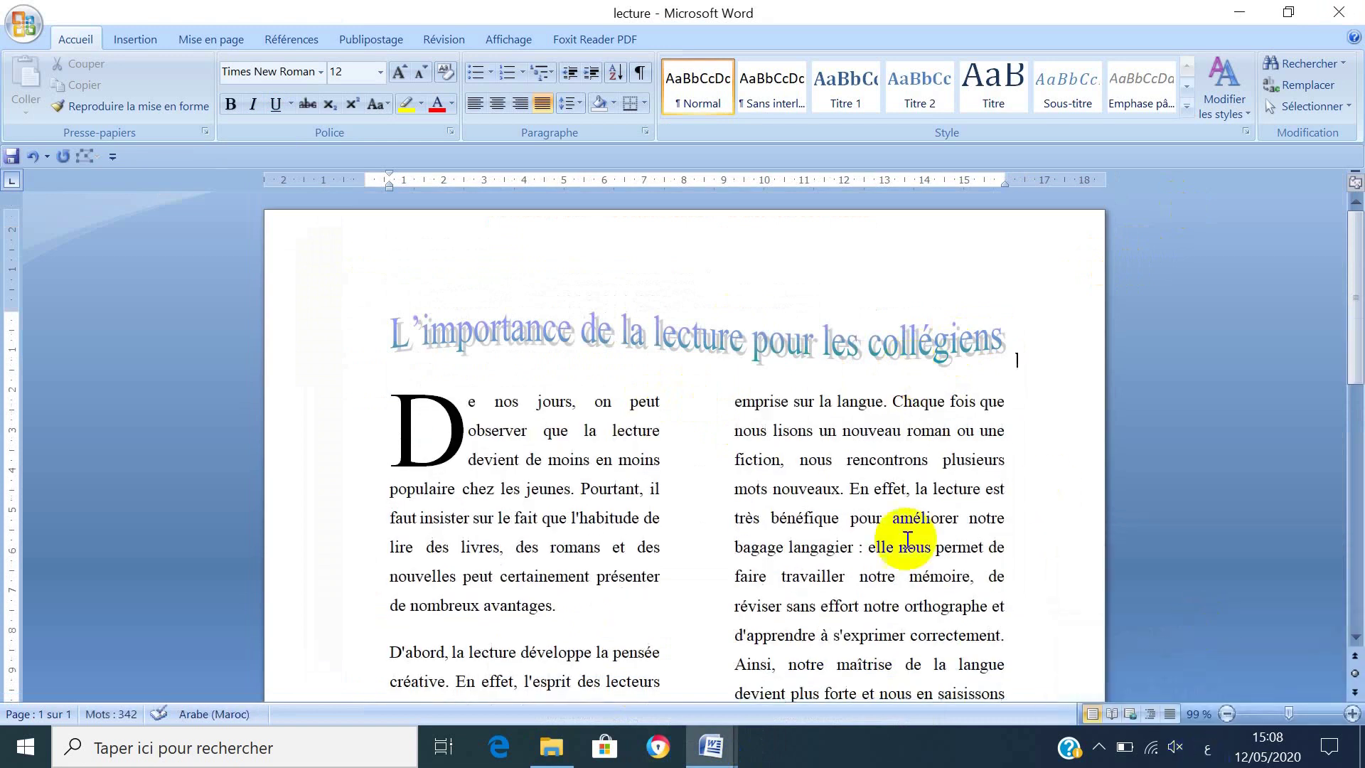
key(Return)
text(تسابسب)
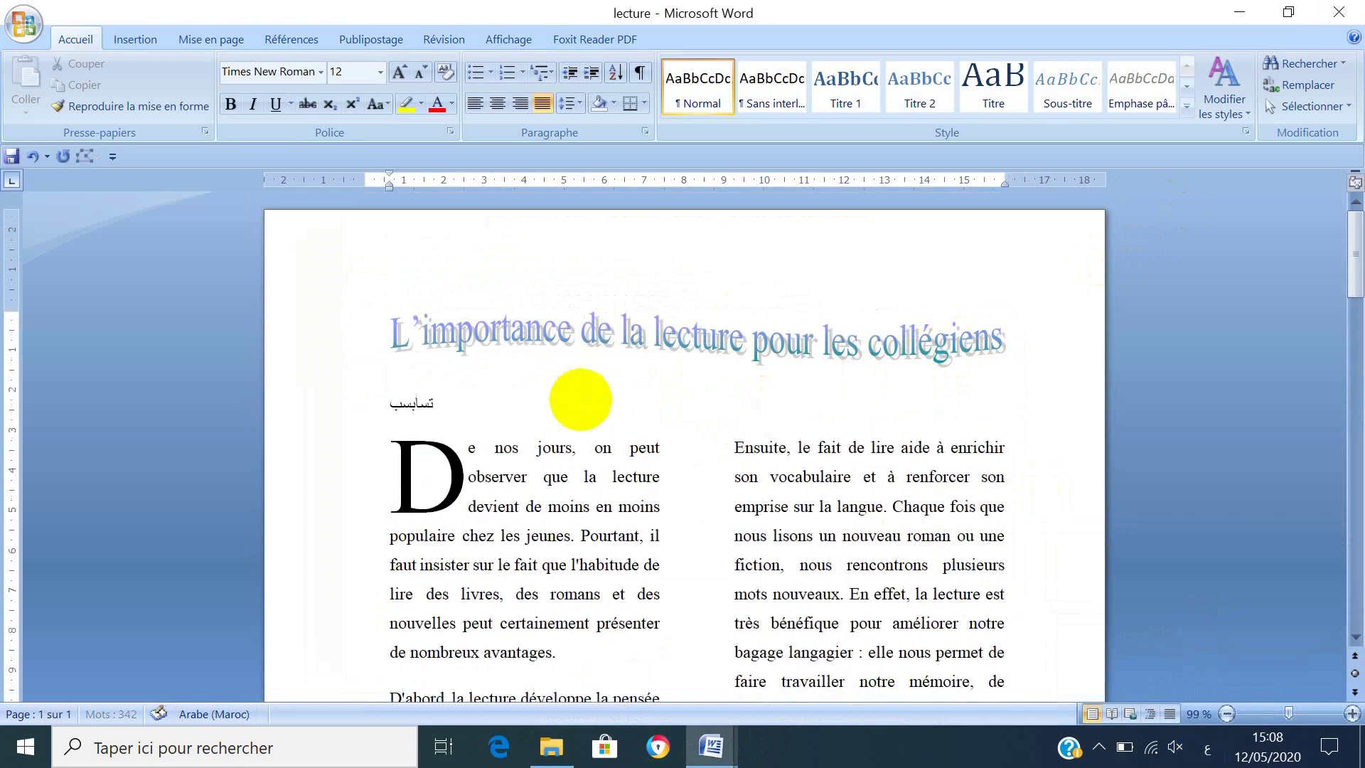
text(صنستصغصت)
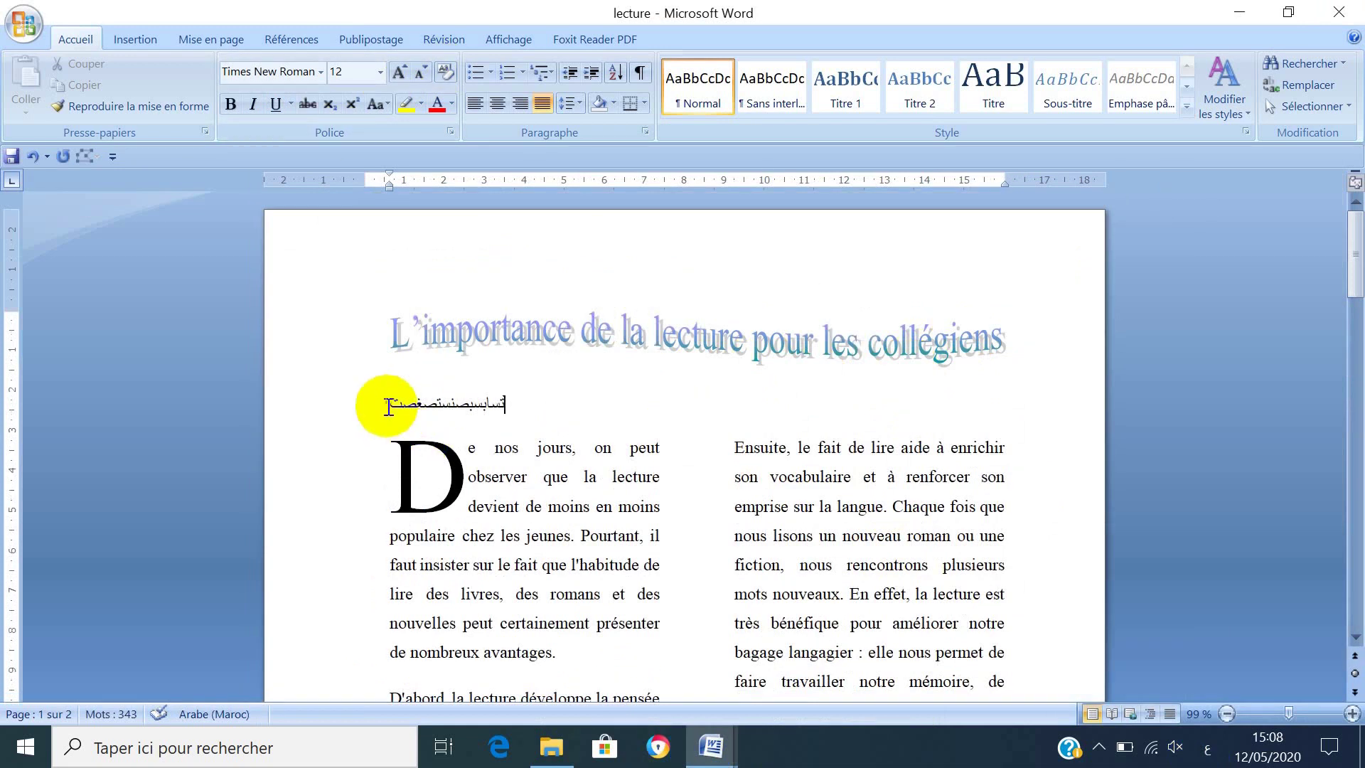
Format the Arabic line with the Arial Black font, size 48, red font colour and bold.
drag(388, 403, 502, 399)
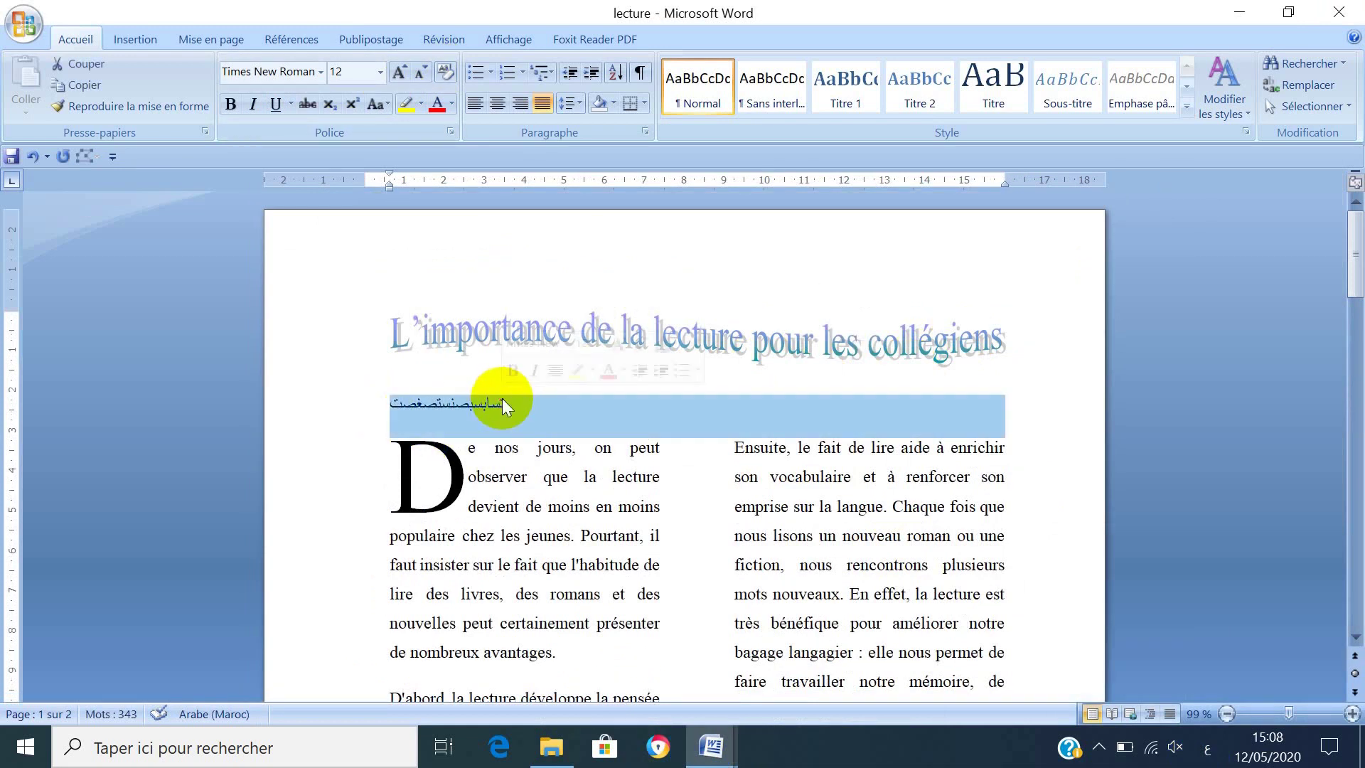
click(321, 71)
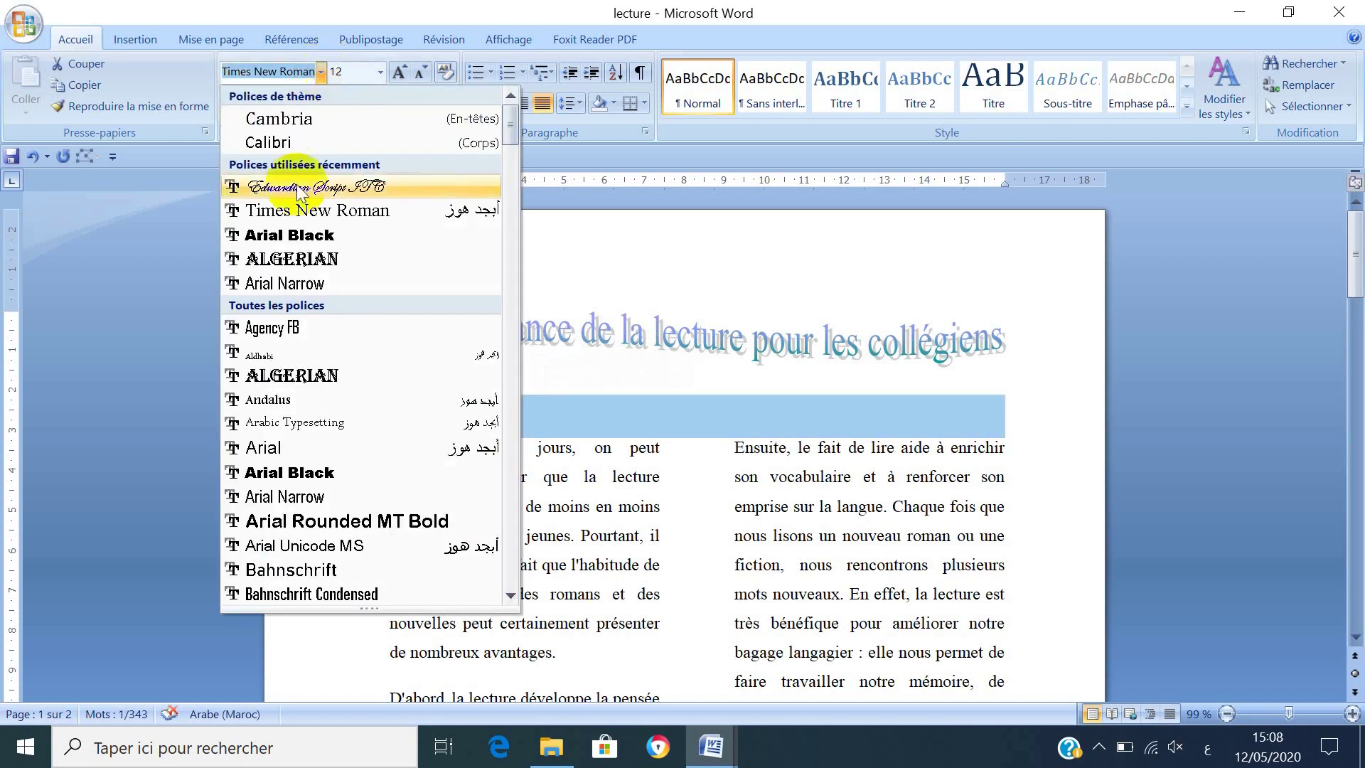
click(302, 235)
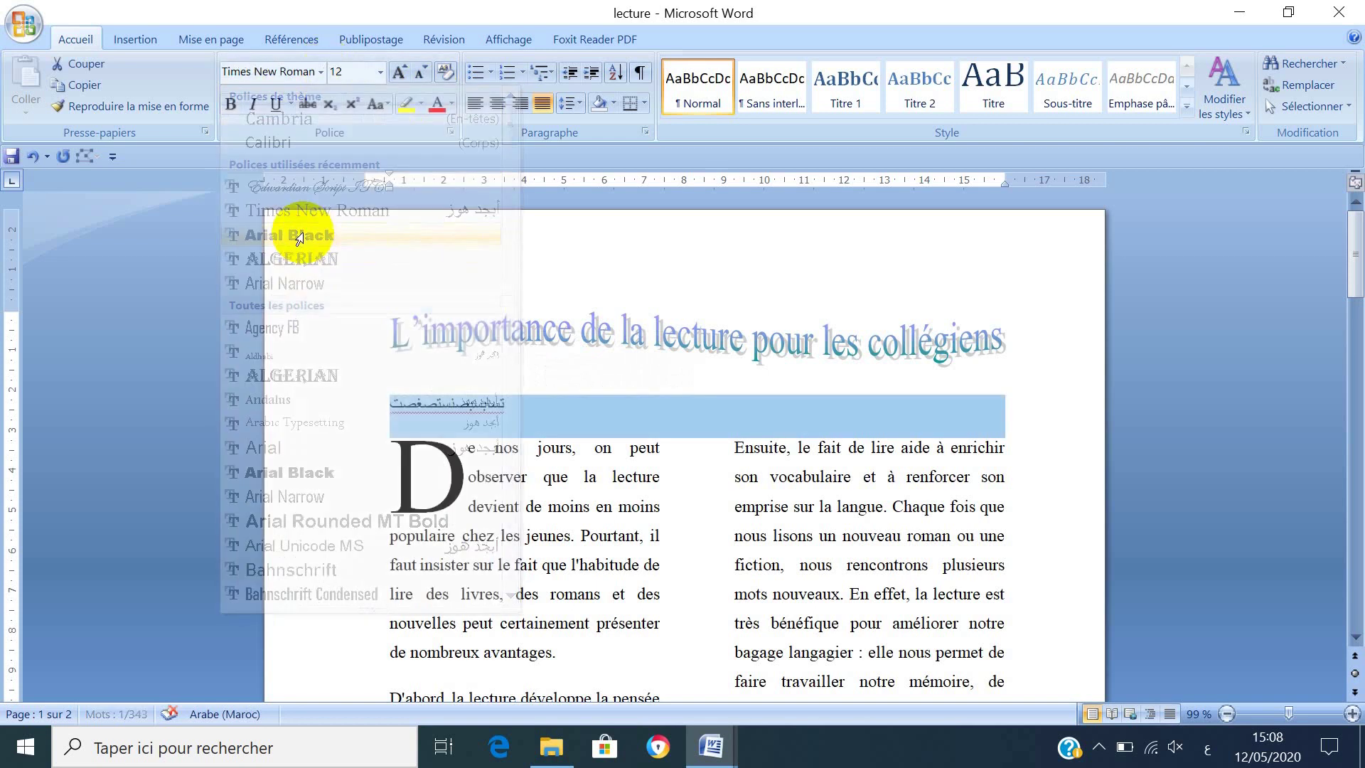
click(381, 70)
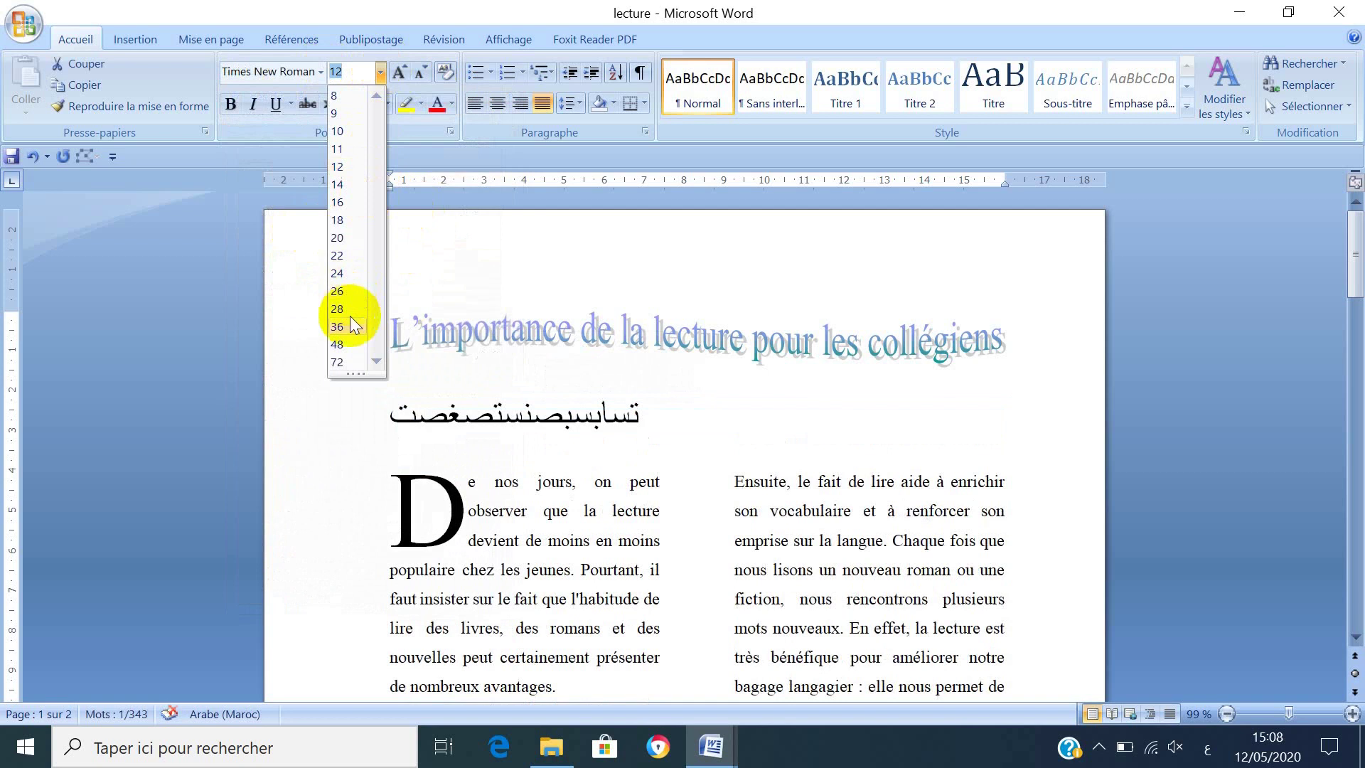
click(337, 344)
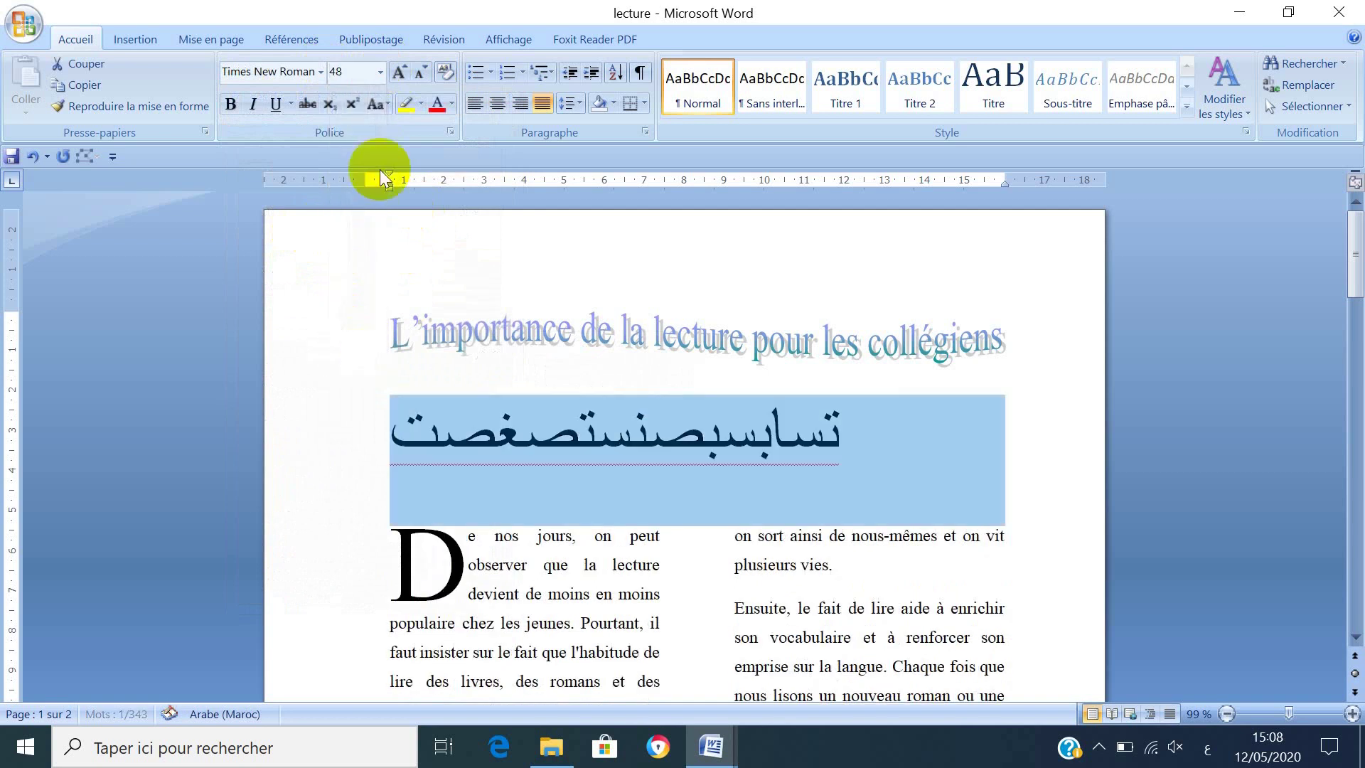
click(437, 106)
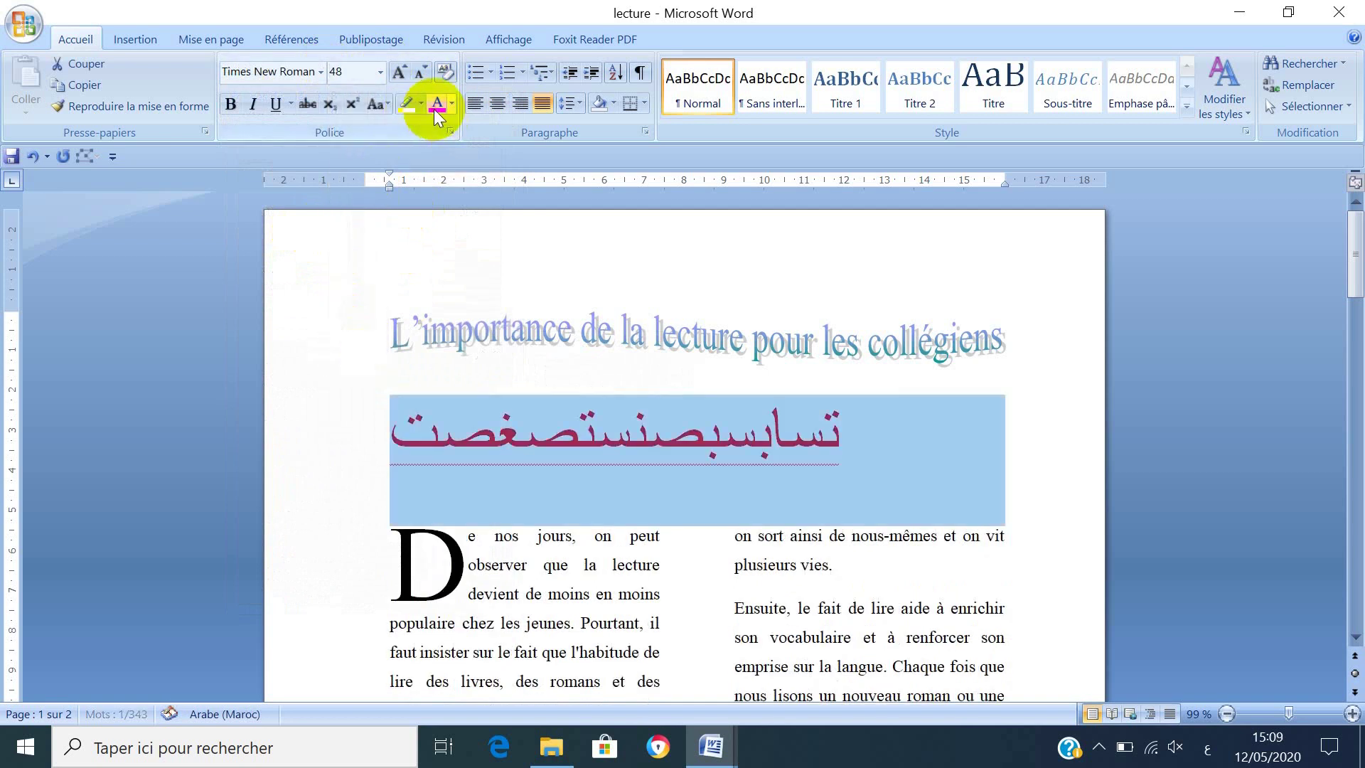
click(230, 105)
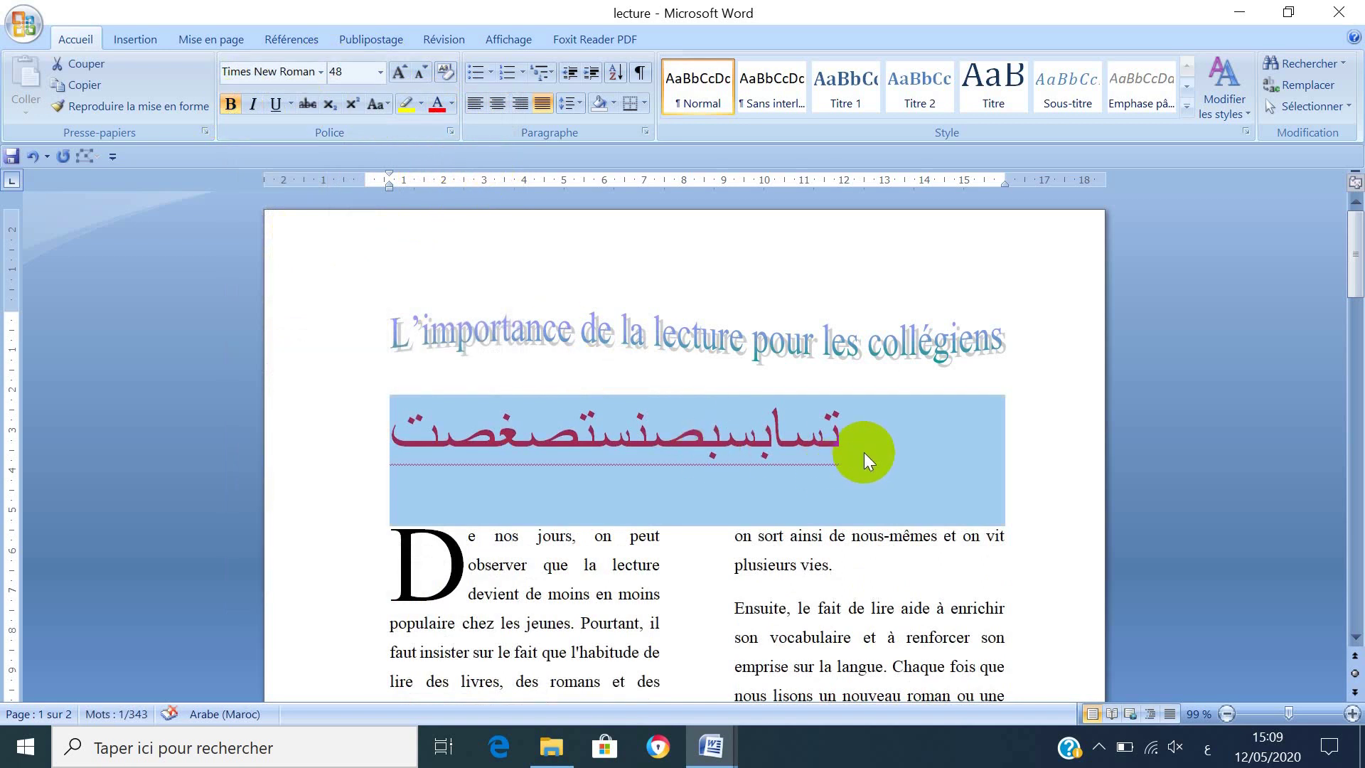
Switch to the document "24 Traitement d'un texte arabe" and go through the listed steps for verifying Arabic language support.
click(730, 754)
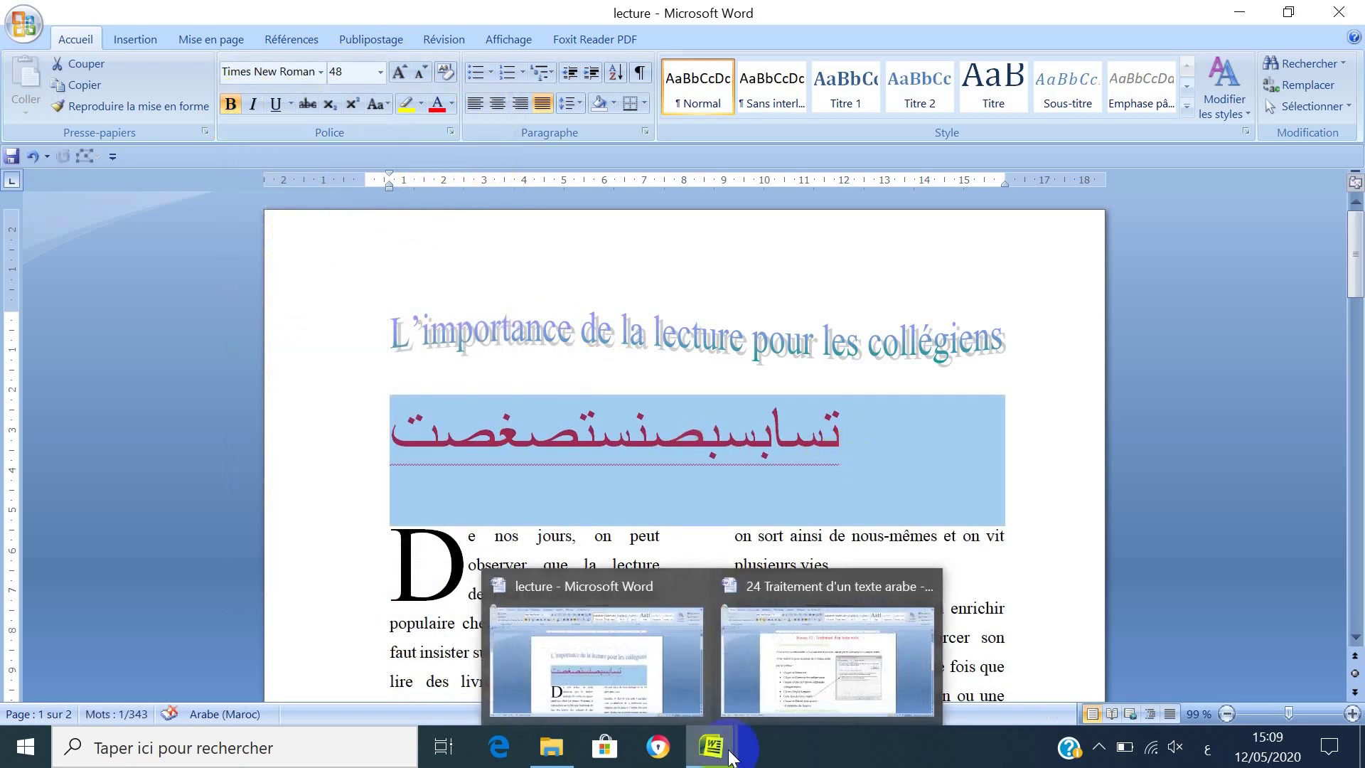
click(800, 676)
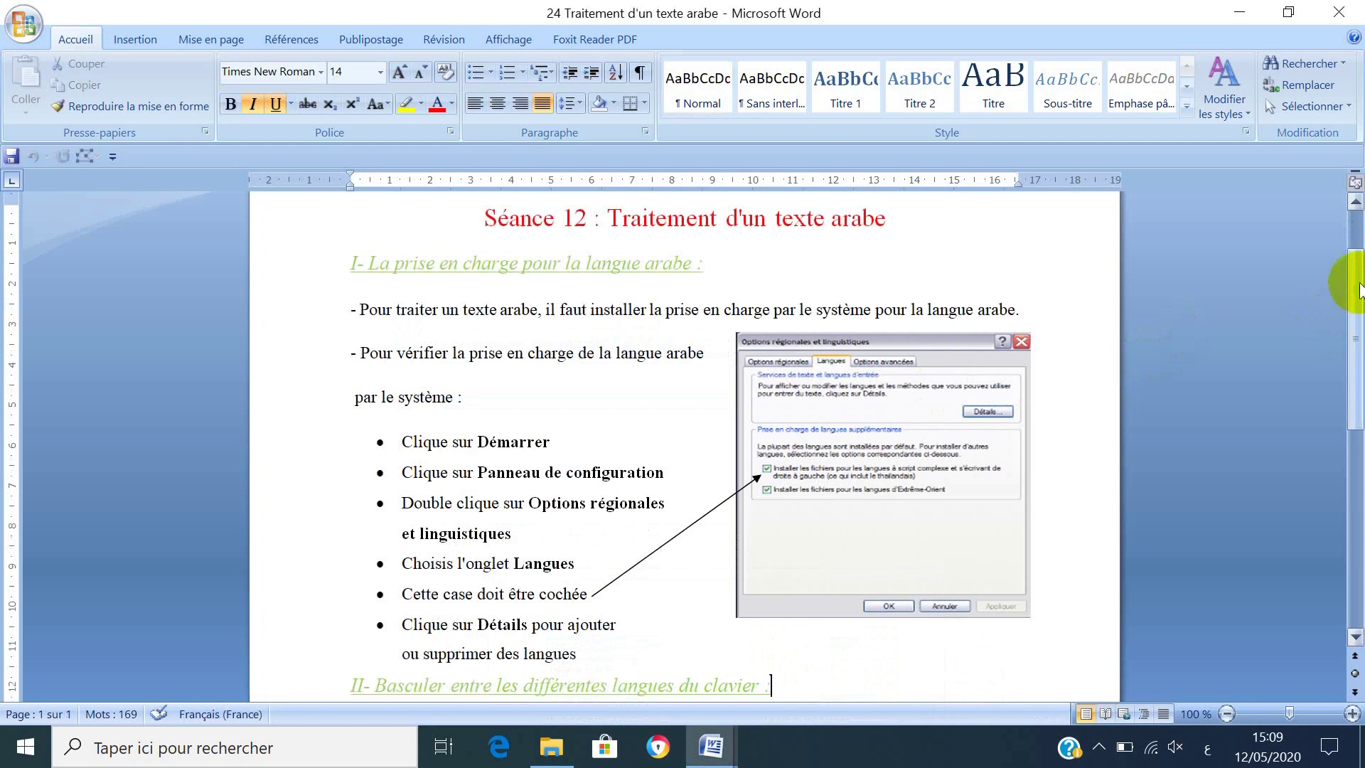
drag(1358, 288, 1361, 324)
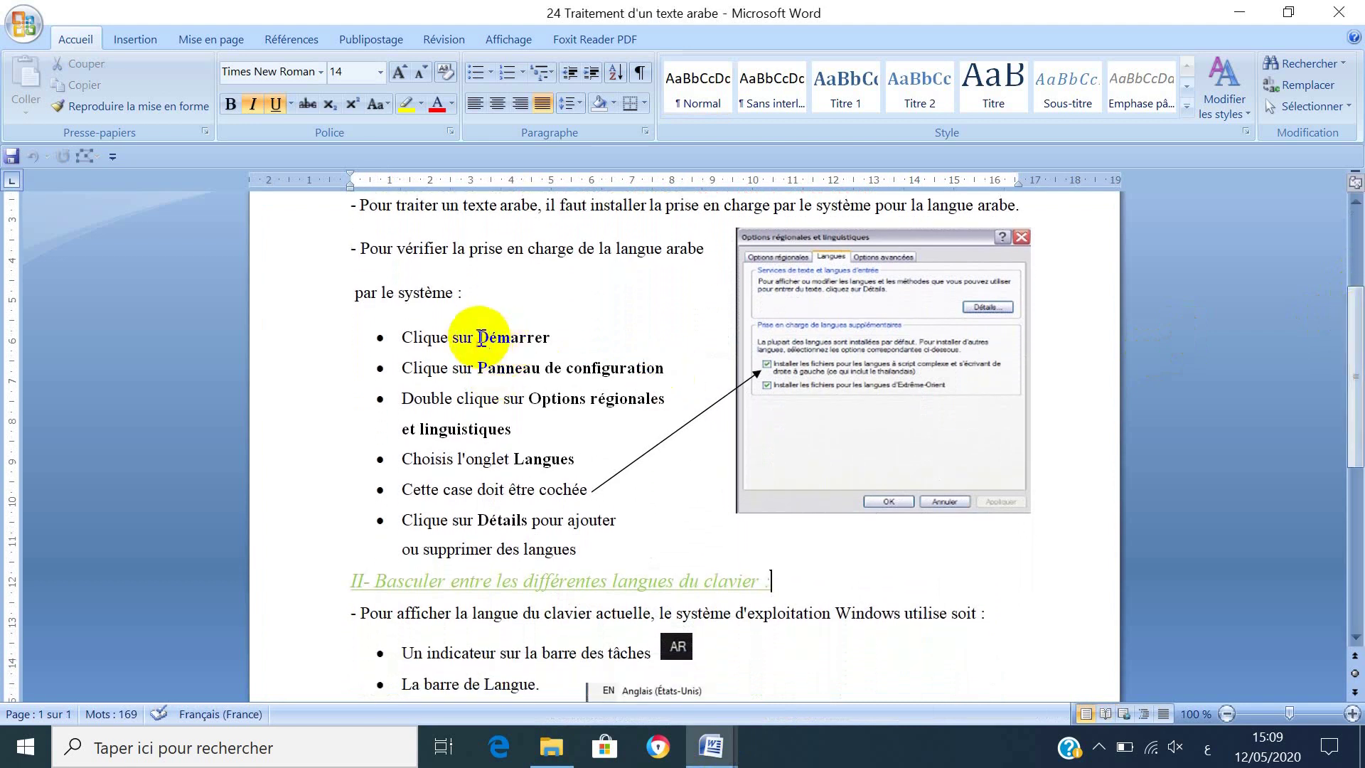
drag(482, 337, 553, 336)
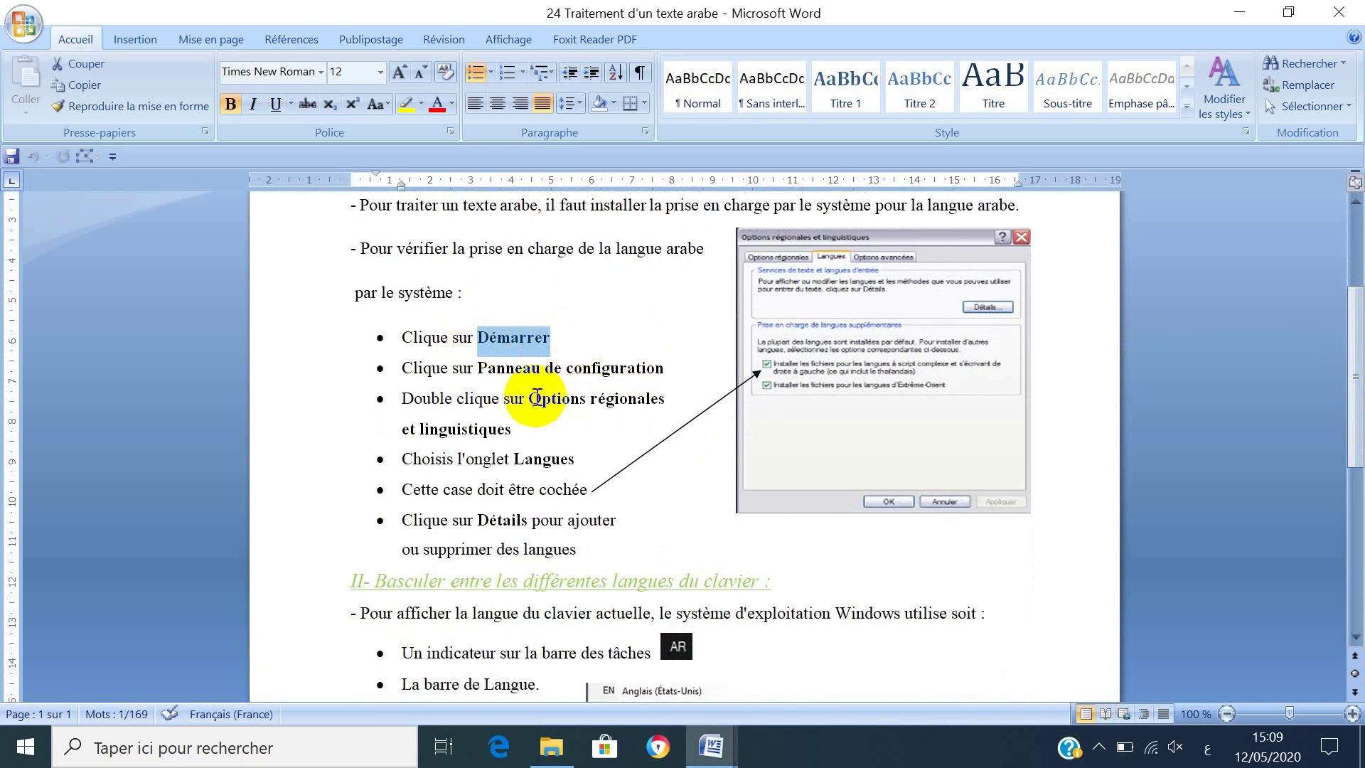
drag(529, 398, 601, 426)
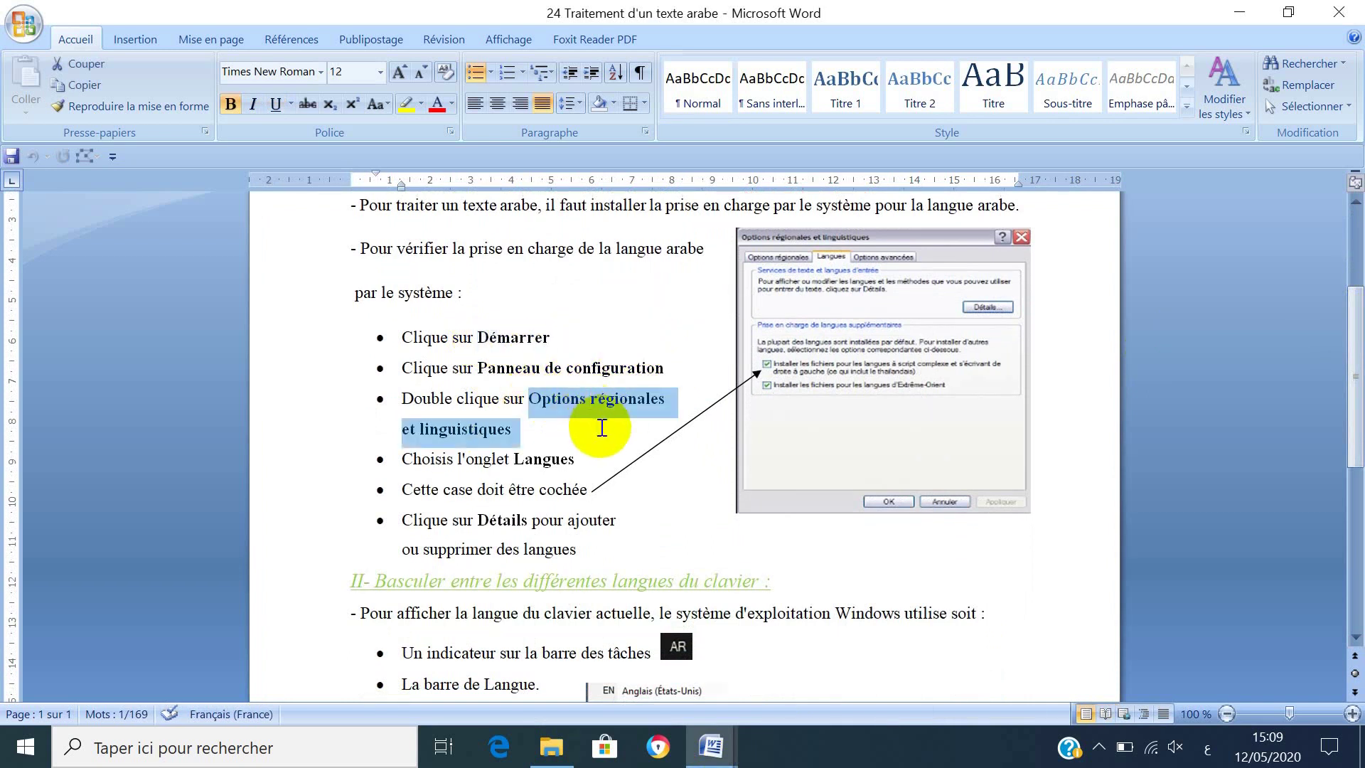
drag(514, 460, 573, 470)
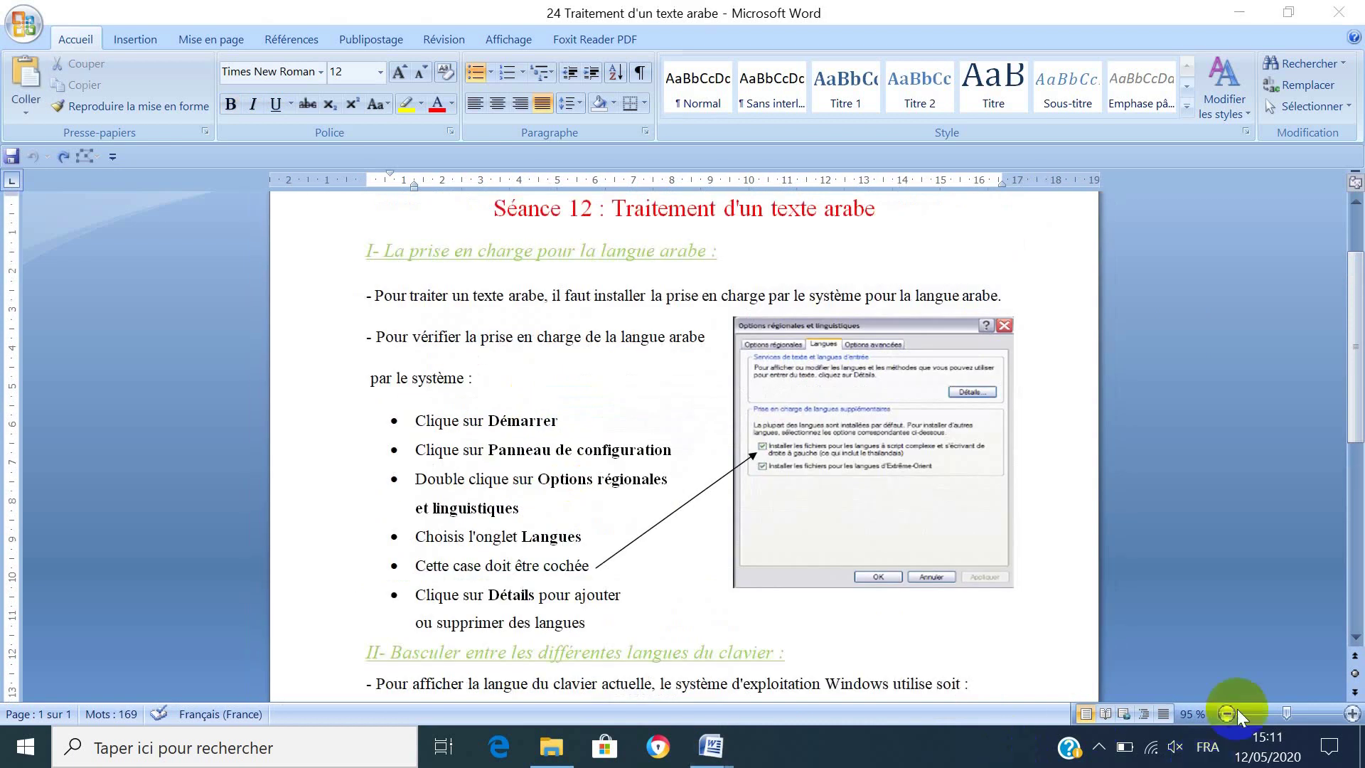
Enlarge the Options régionales et linguistiques picture and examine its additional language support checkboxes.
click(1307, 711)
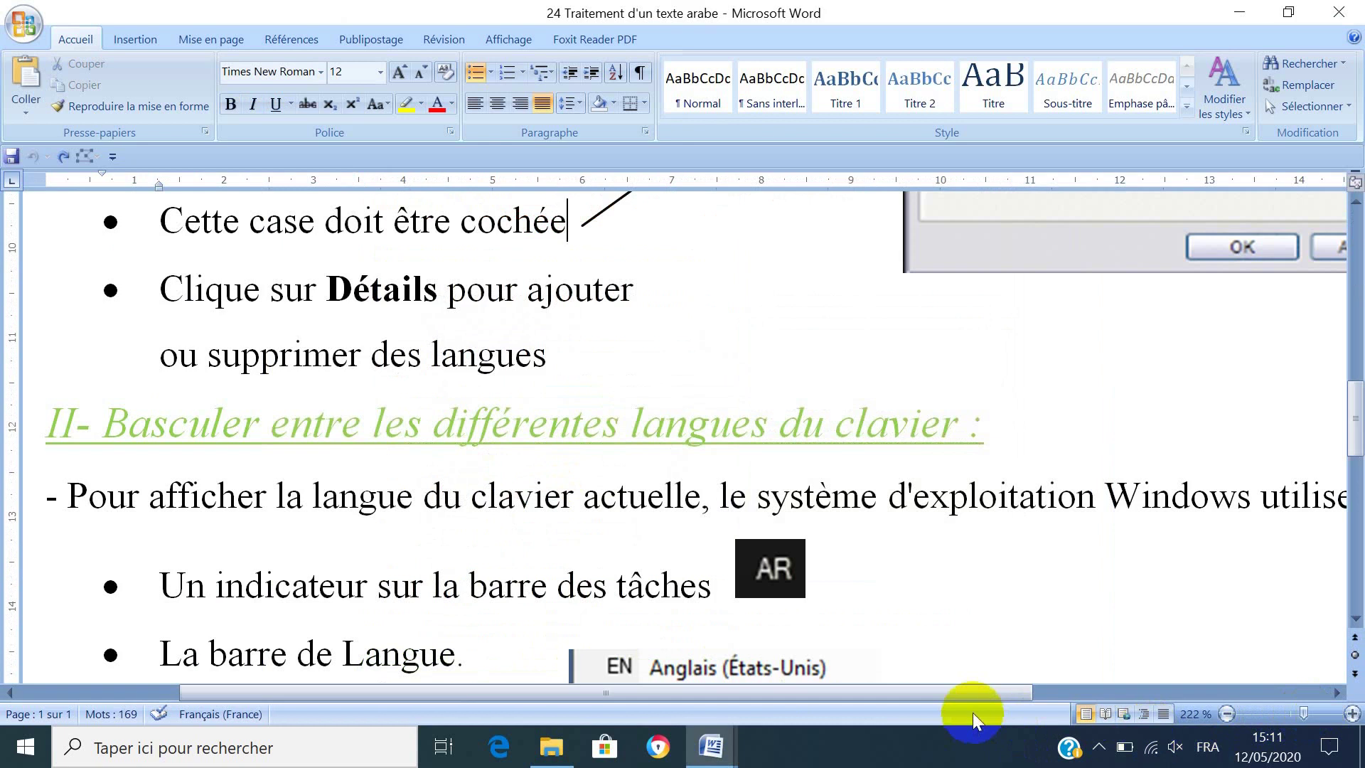
drag(936, 689, 1248, 690)
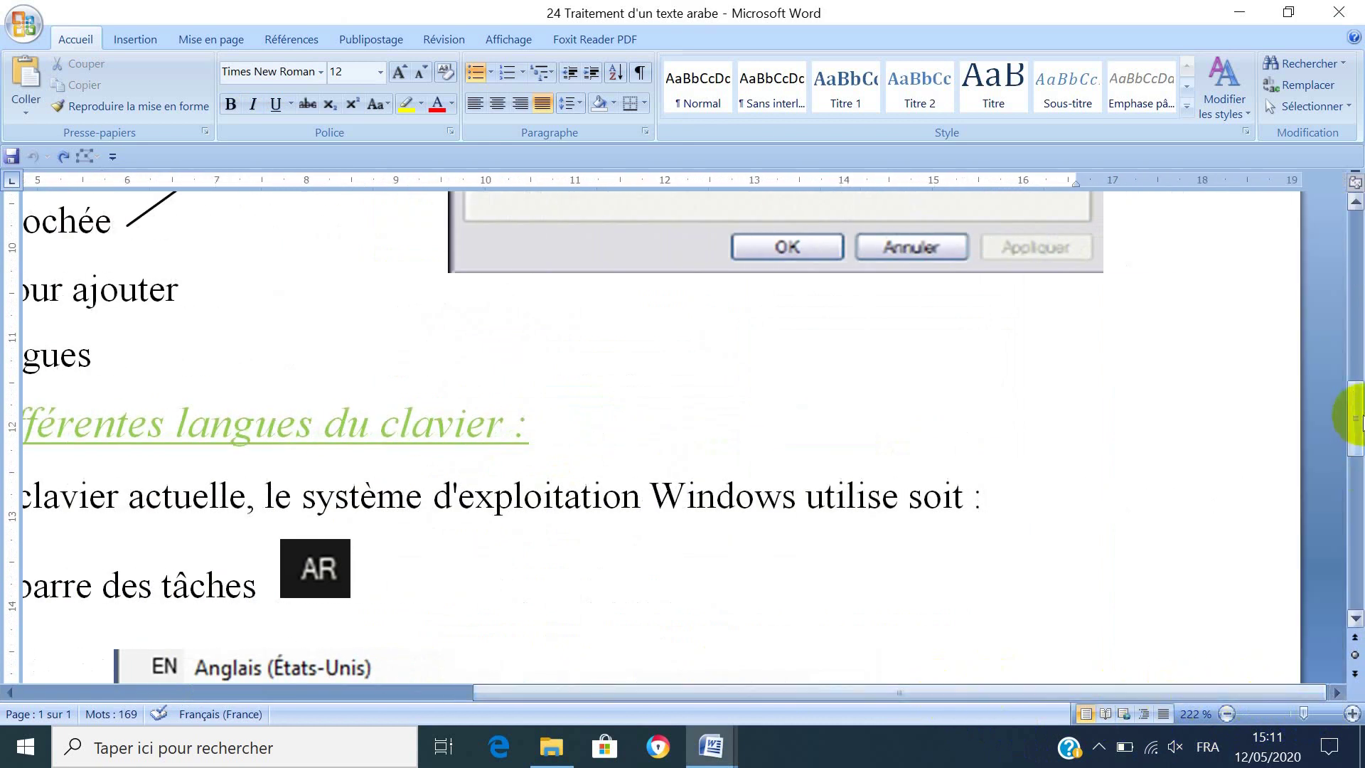
drag(1355, 401, 1357, 334)
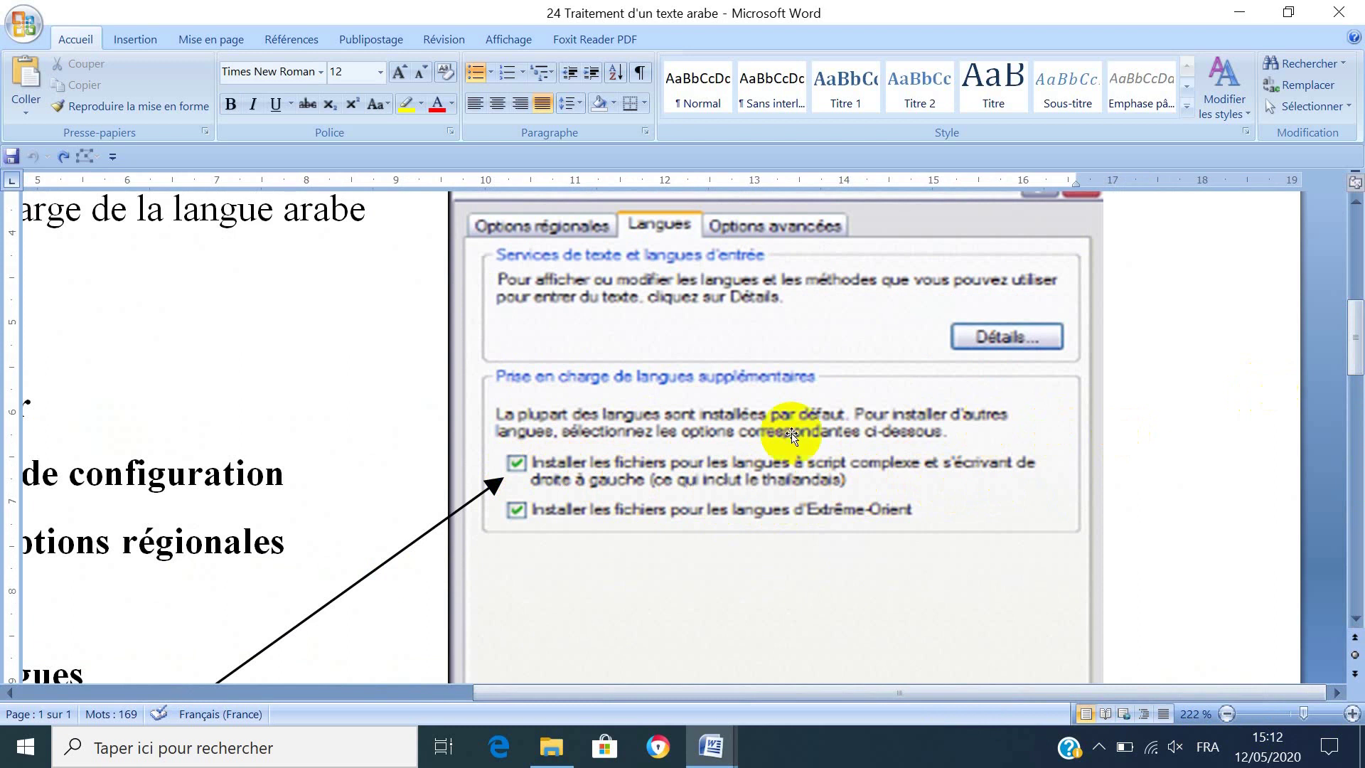
drag(1354, 329, 1354, 351)
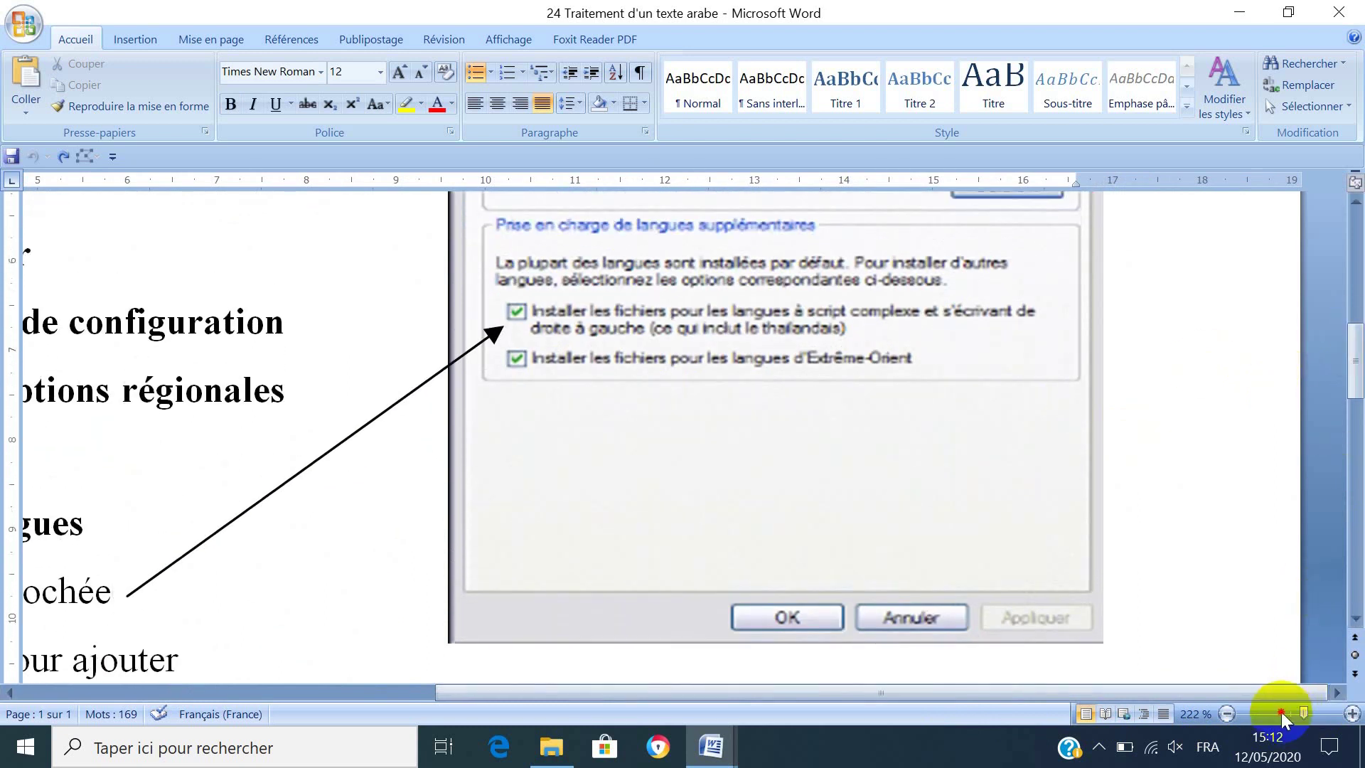
Review the section on switching between keyboard languages and the Remarque about right-to-left alignment at reduced zoom.
click(1281, 712)
drag(1340, 344, 1359, 418)
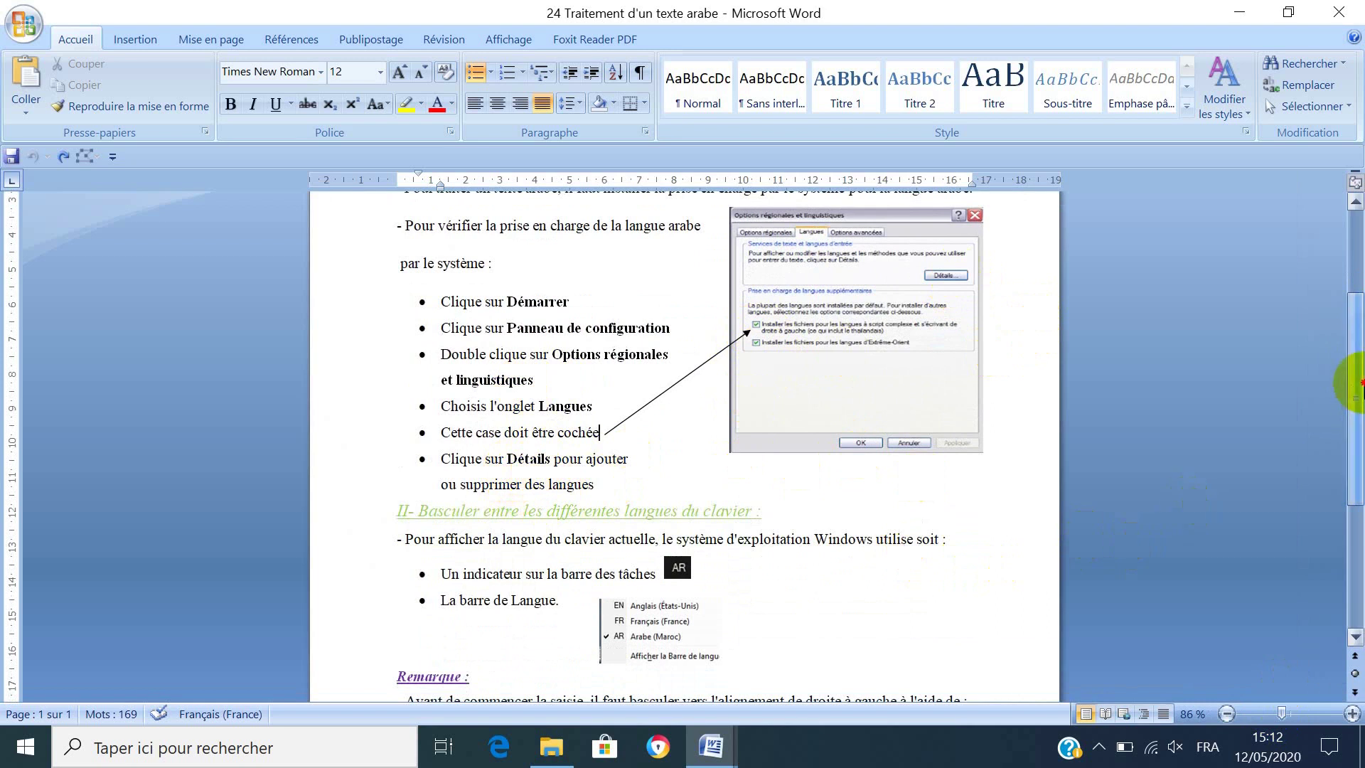
mouse_move(1358, 382)
mouse_down()
mouse_move(1358, 475)
mouse_move(1357, 409)
mouse_up()
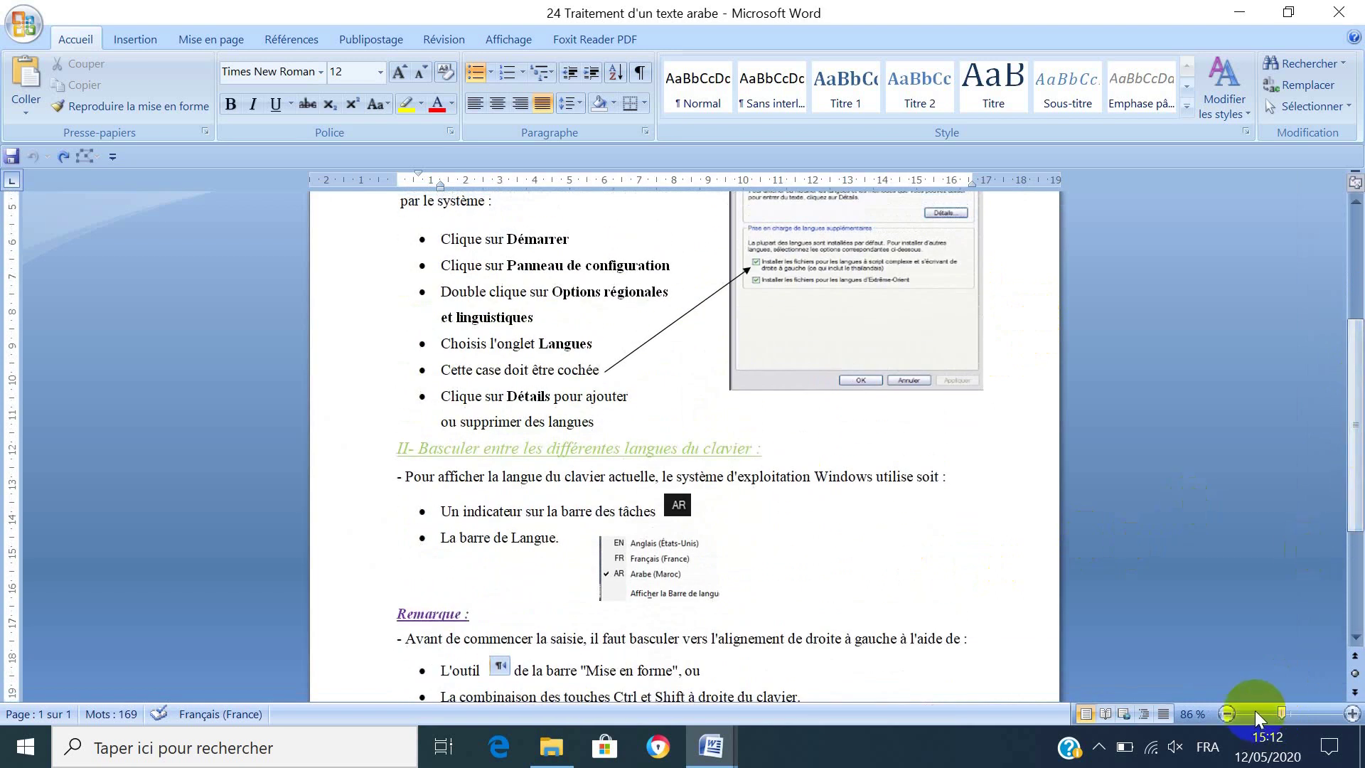
mouse_move(1271, 749)
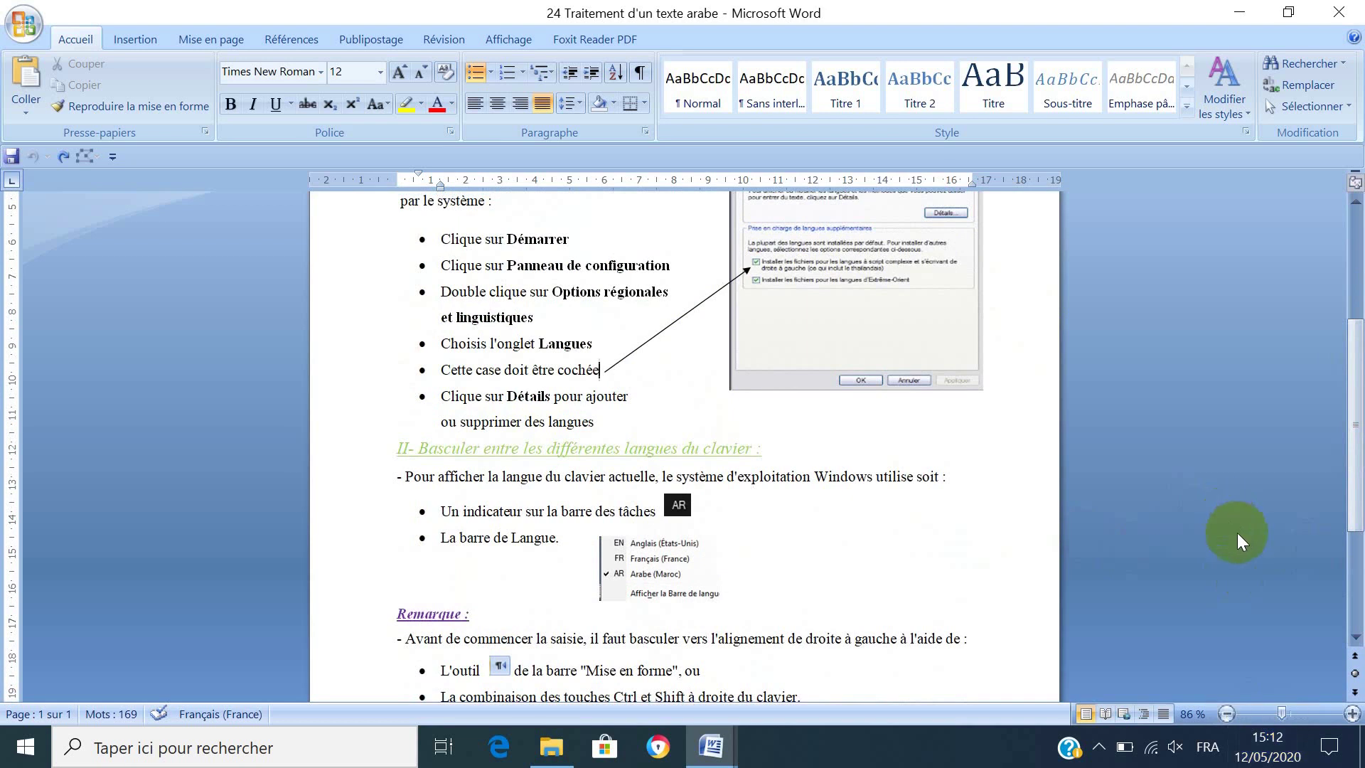
drag(1354, 430, 1355, 284)
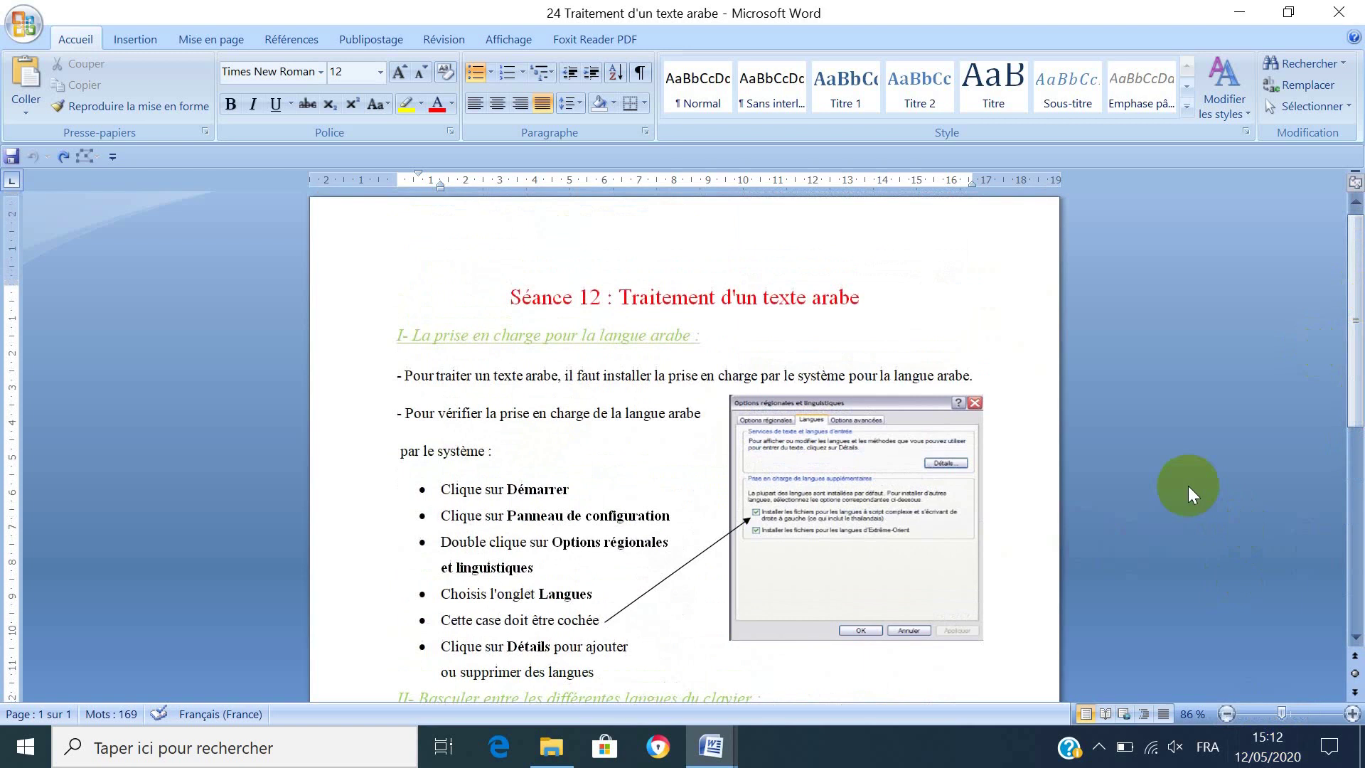